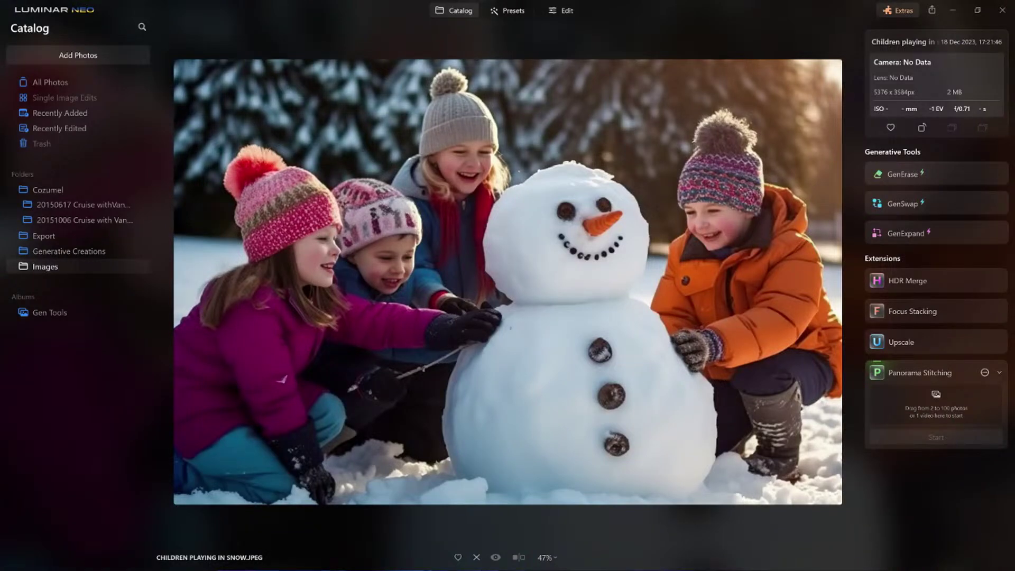
Step: Open the photo of children playing in snow from the Images folder in the GenExpand tool
scroll(490, 212, "down", 1)
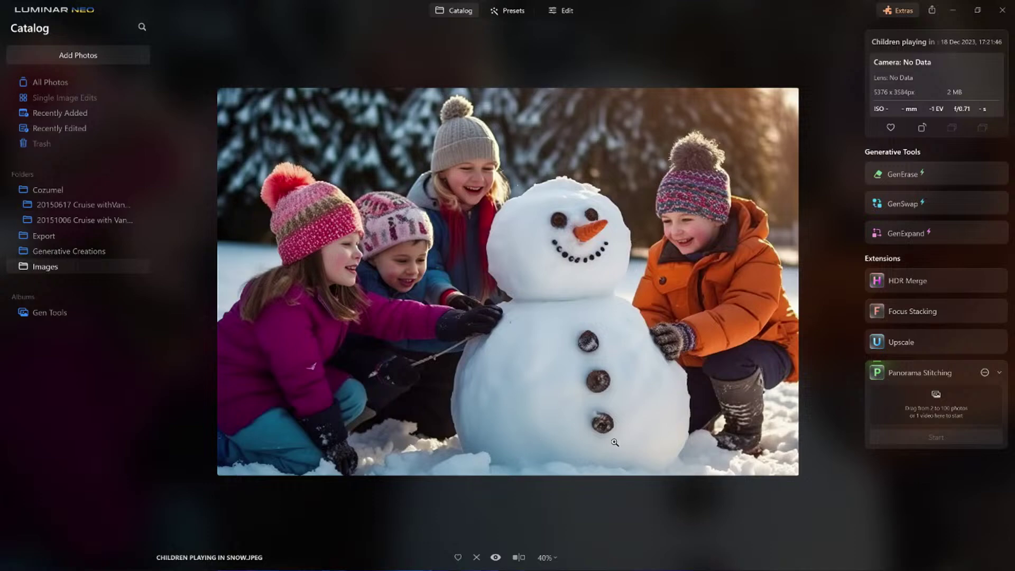
left_click(465, 12)
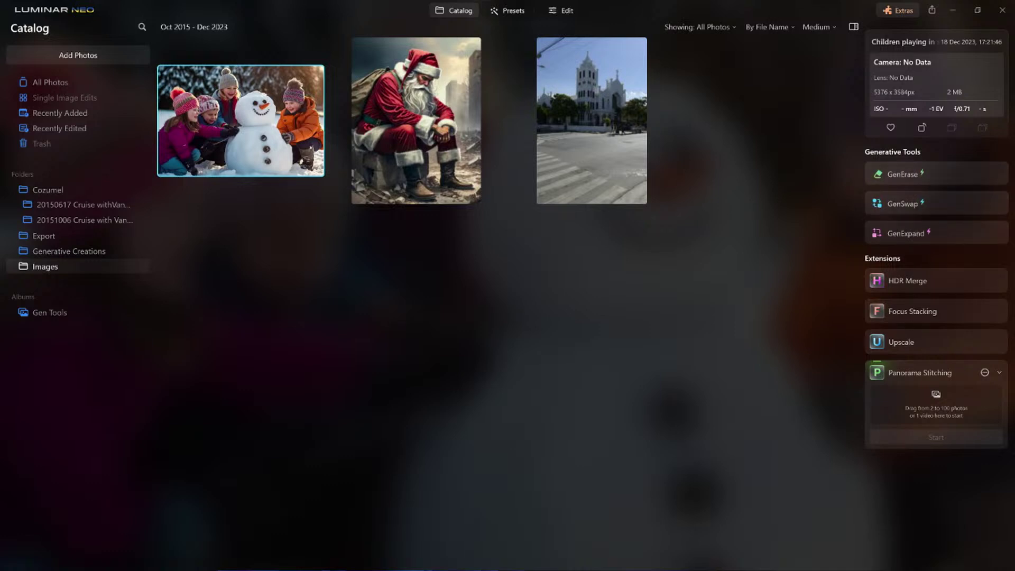
double_click(307, 141)
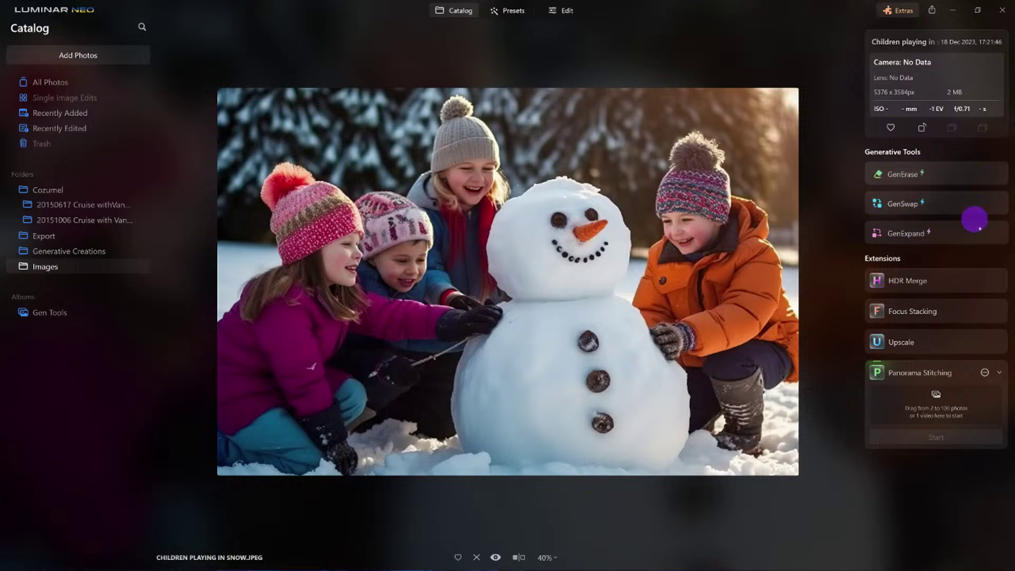
left_click(906, 233)
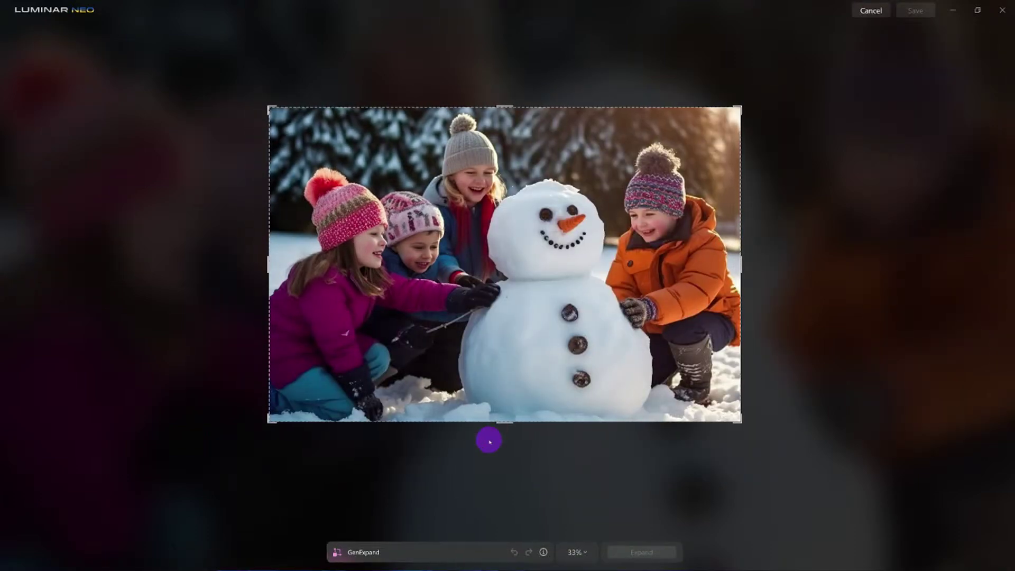
scroll(489, 439, "up", 1)
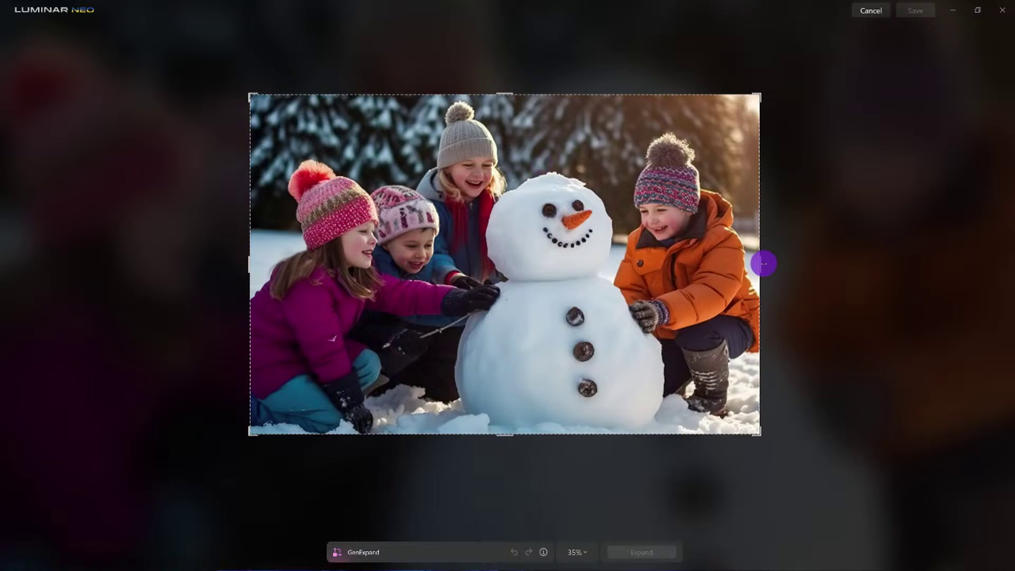
left_click_drag(762, 260, 788, 263)
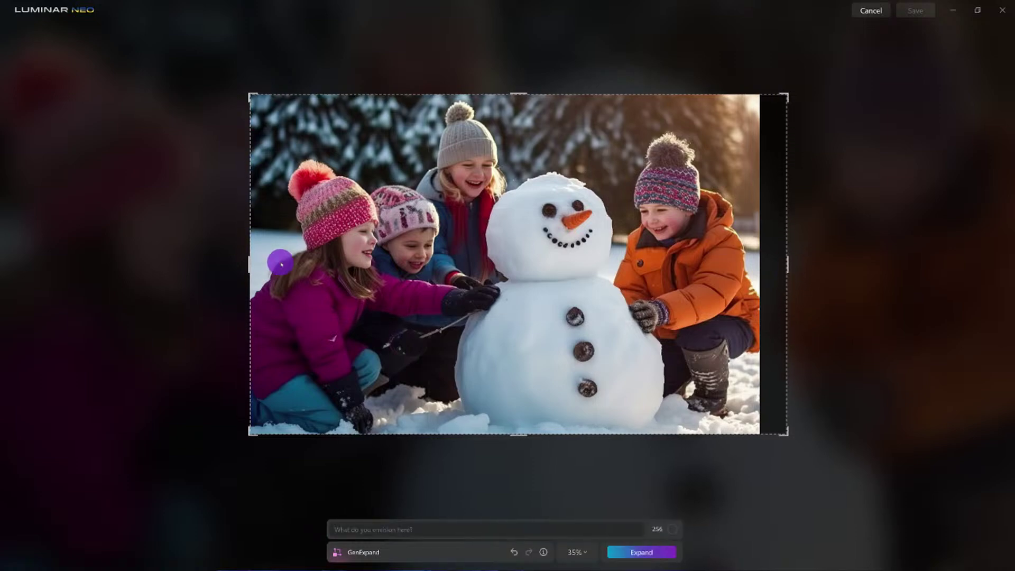
left_click_drag(246, 261, 244, 266)
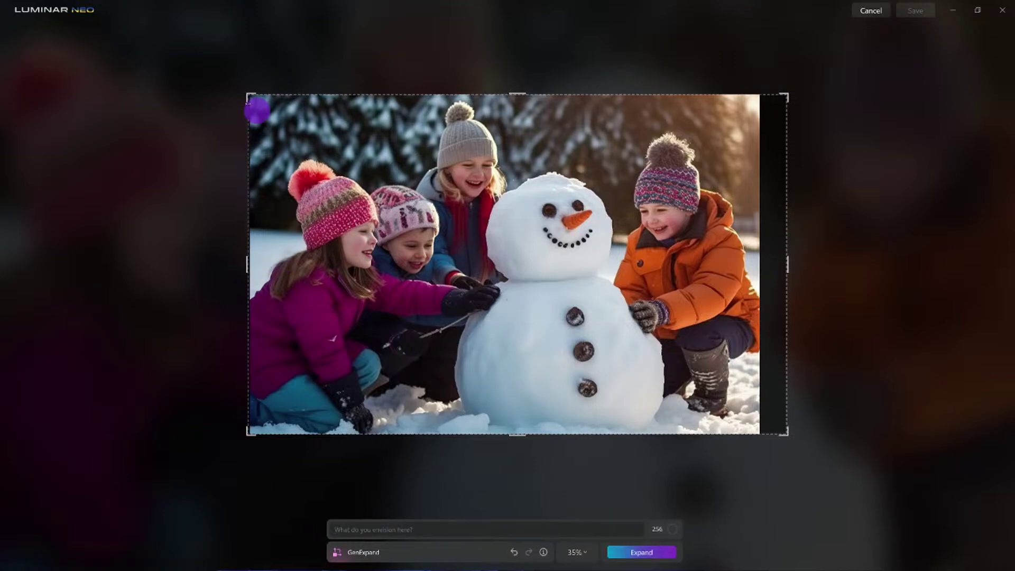
left_click_drag(243, 93, 217, 70)
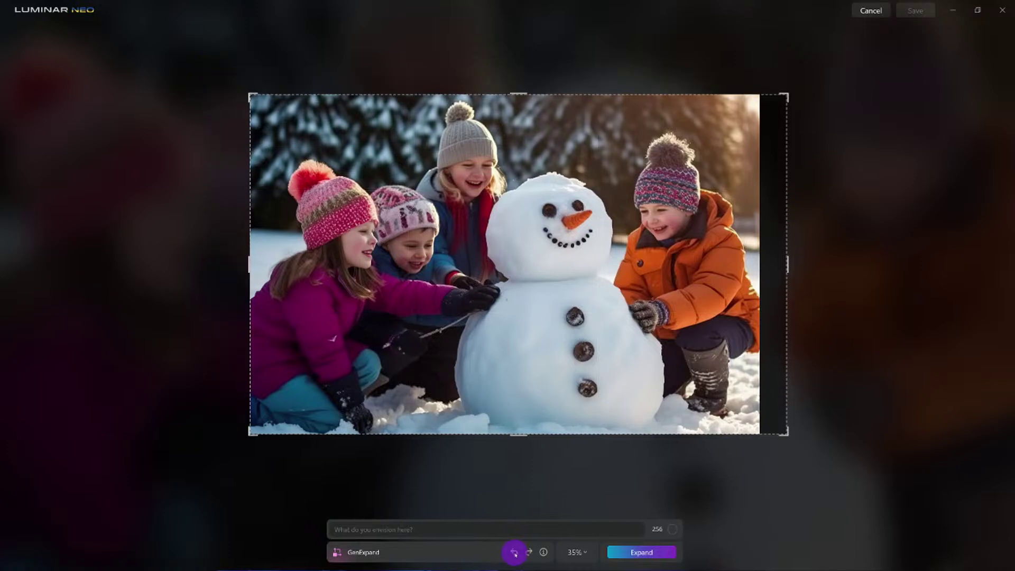
left_click(514, 552)
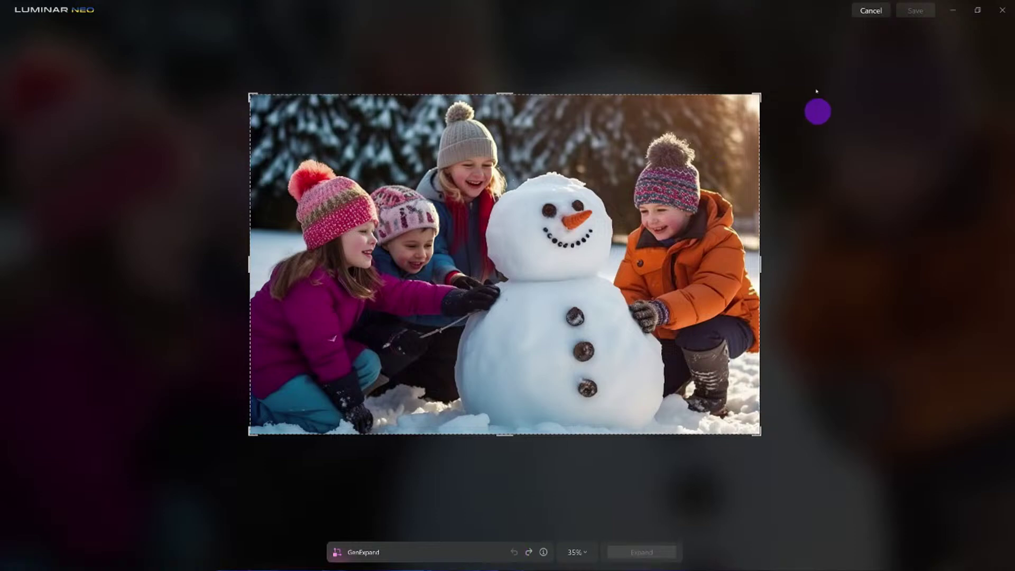
Step: Generatively expand the snowman photo slightly beyond all four edges without a text prompt and save the result
left_click_drag(765, 92, 796, 78)
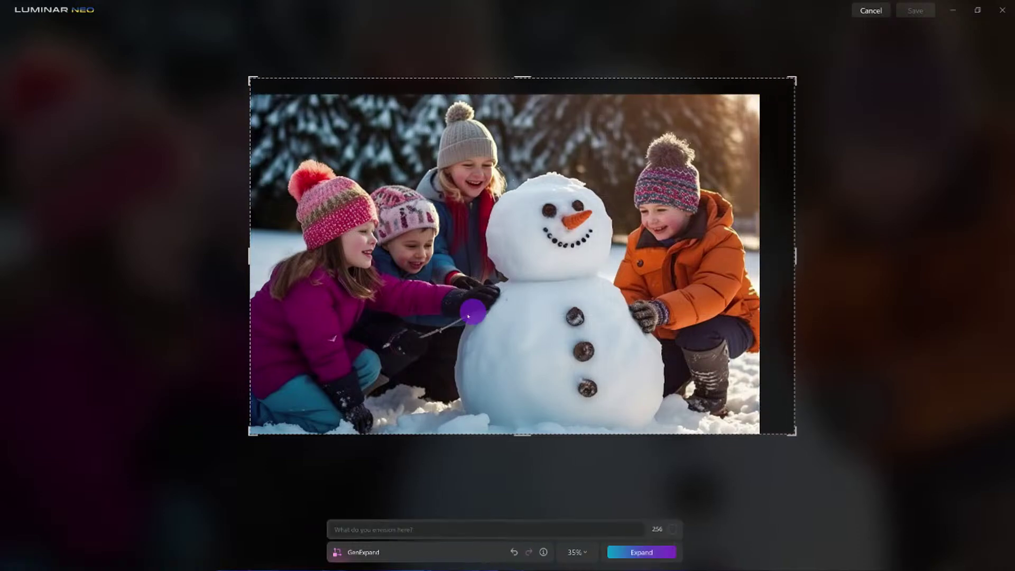
left_click_drag(251, 426, 227, 454)
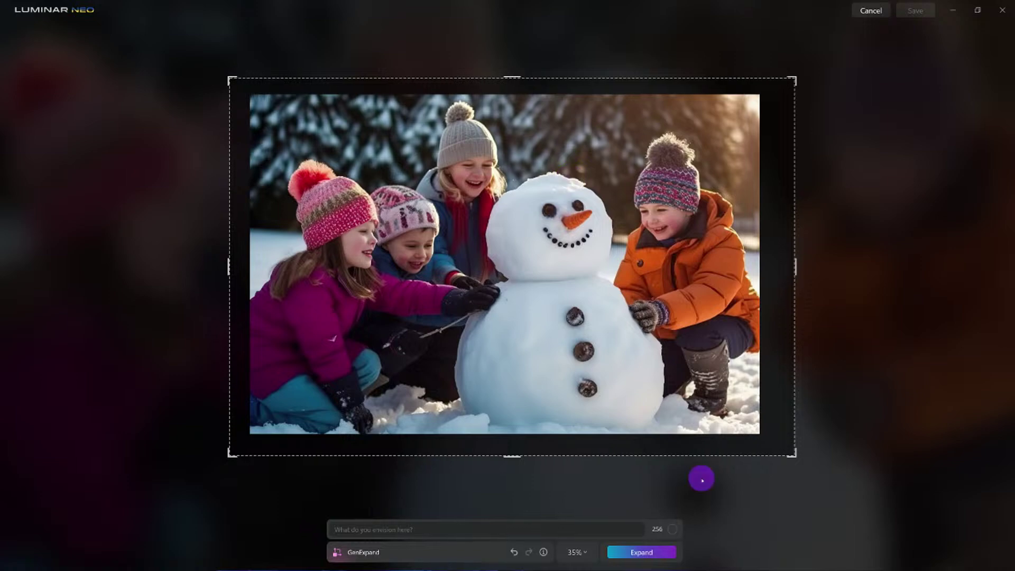
left_click(650, 552)
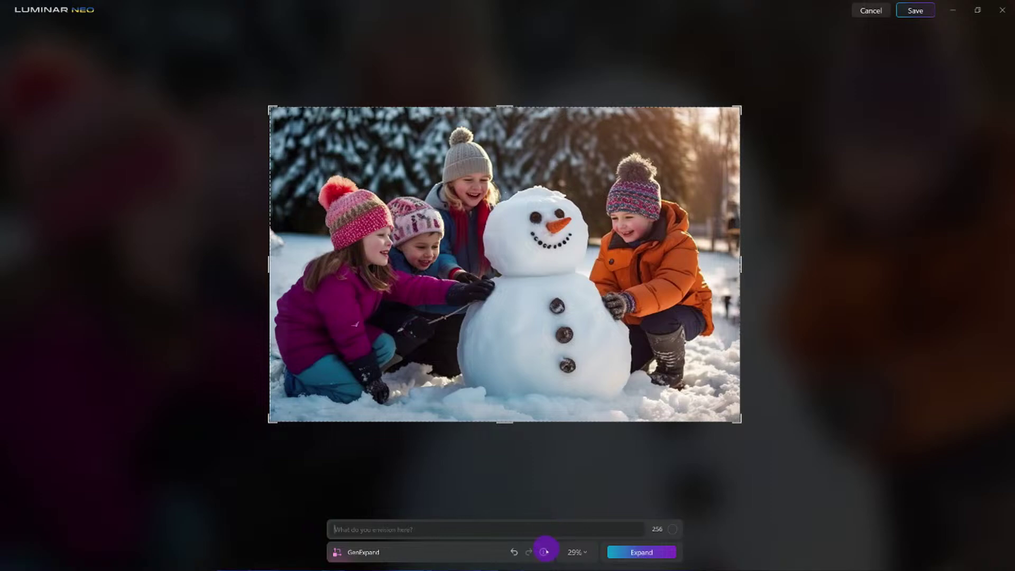
mouse_move(544, 552)
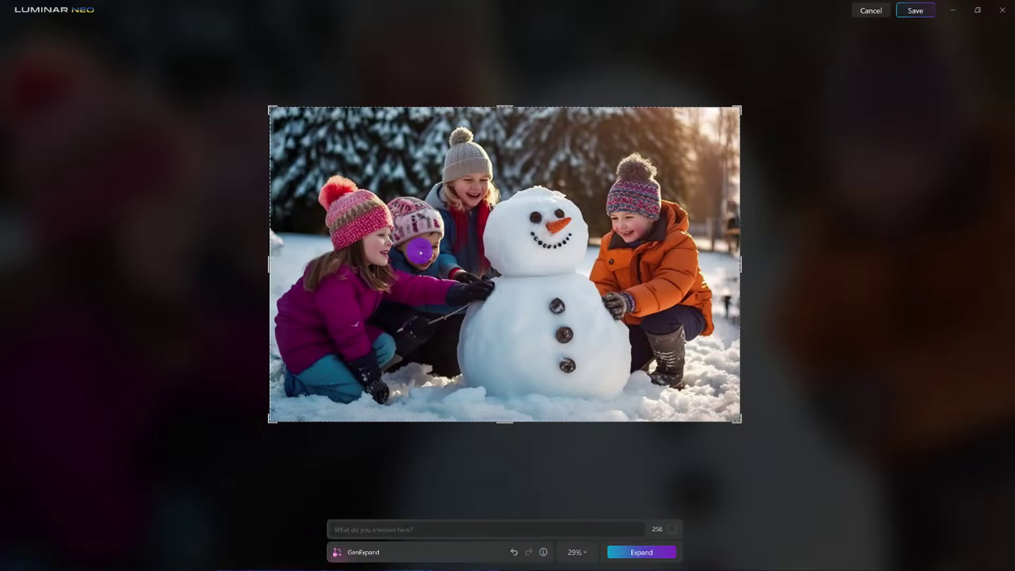
left_click(914, 11)
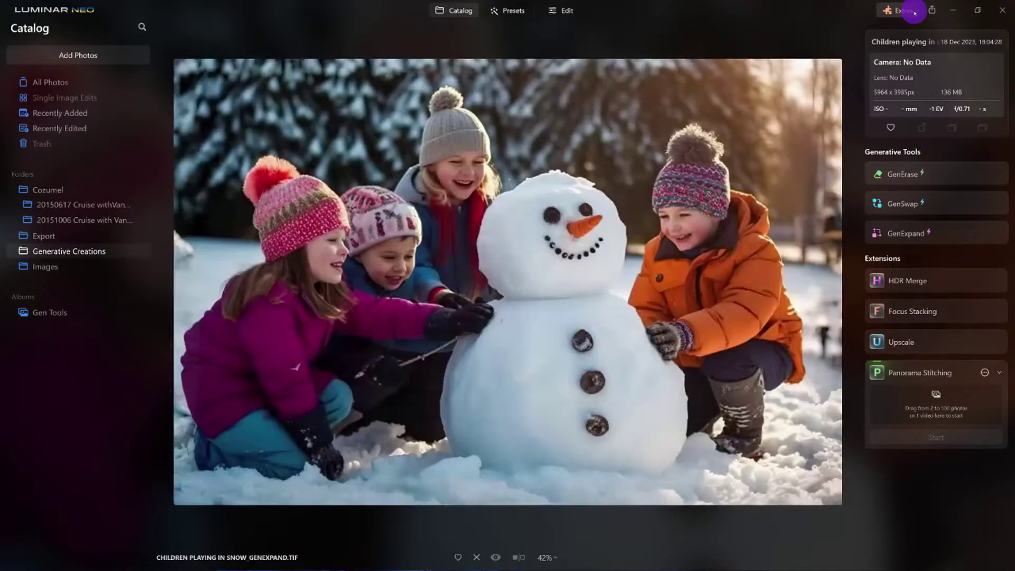
Step: Open the uncropped St. Paul's Episcopal Church photo from the Gen Tools album
double_click(417, 201)
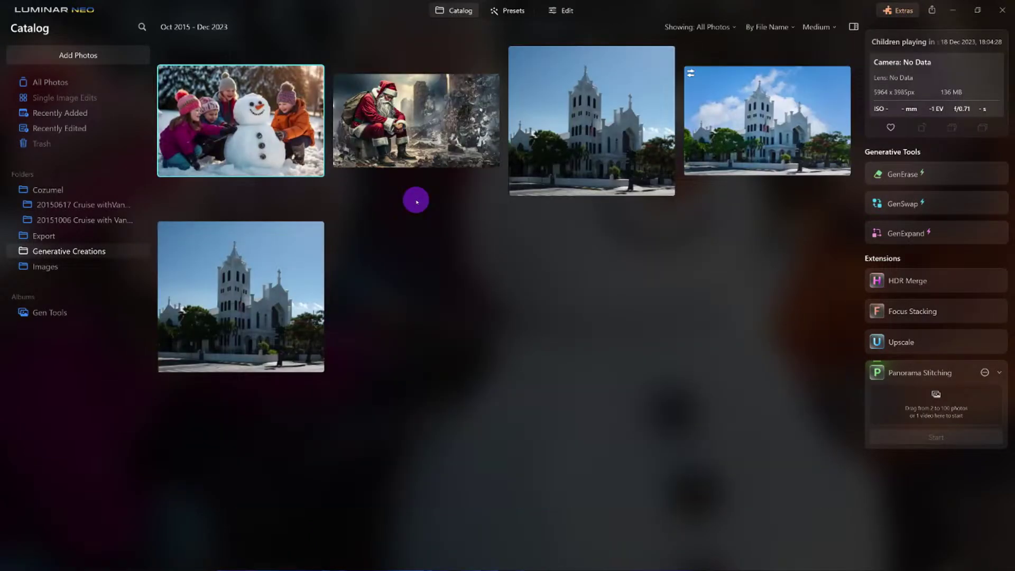
left_click(70, 317)
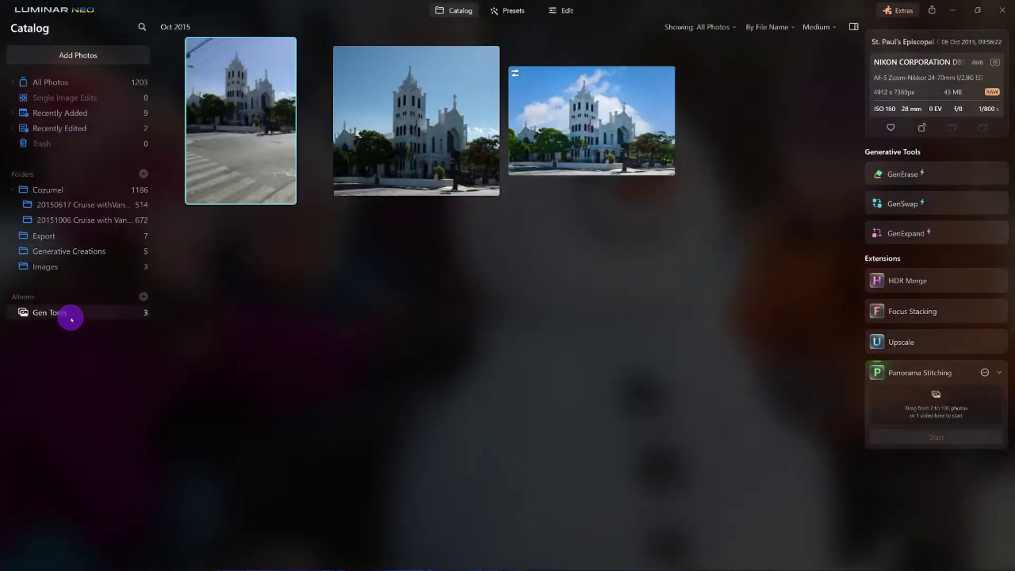
double_click(232, 87)
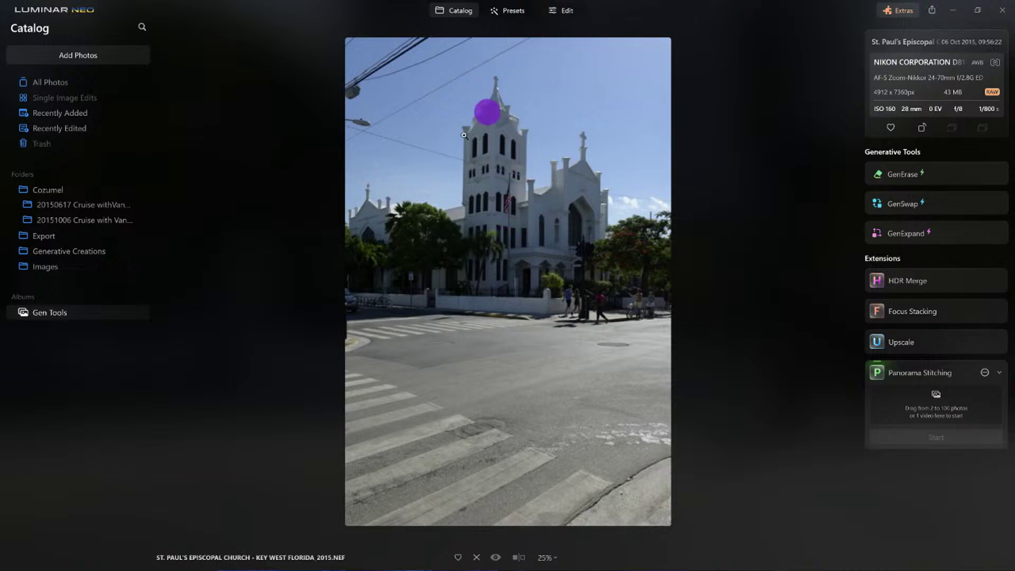
Step: Set a landscape-oriented 4:5 crop on the church photo, framing the whole church and excluding most of the road
left_click(565, 12)
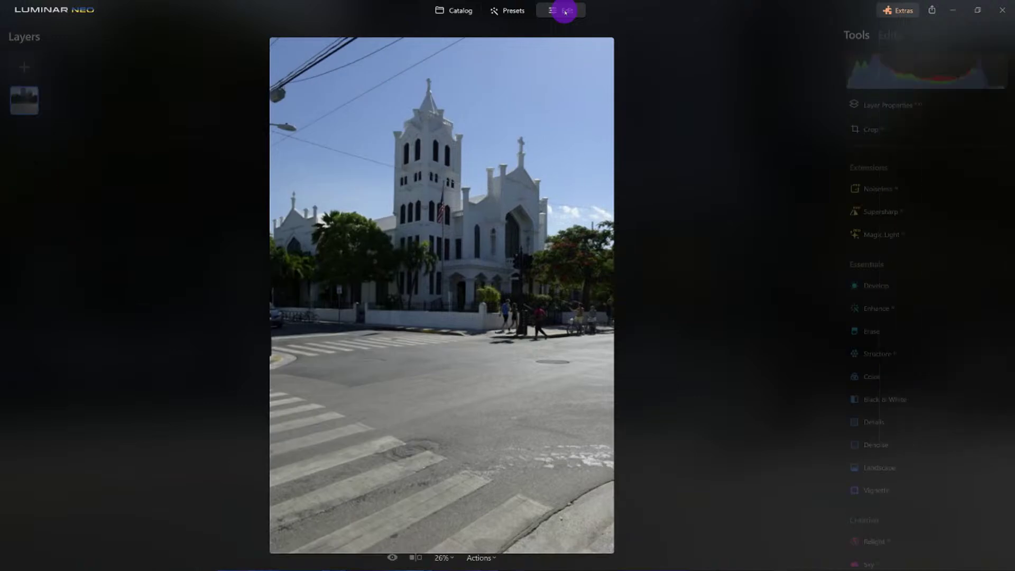
left_click(896, 132)
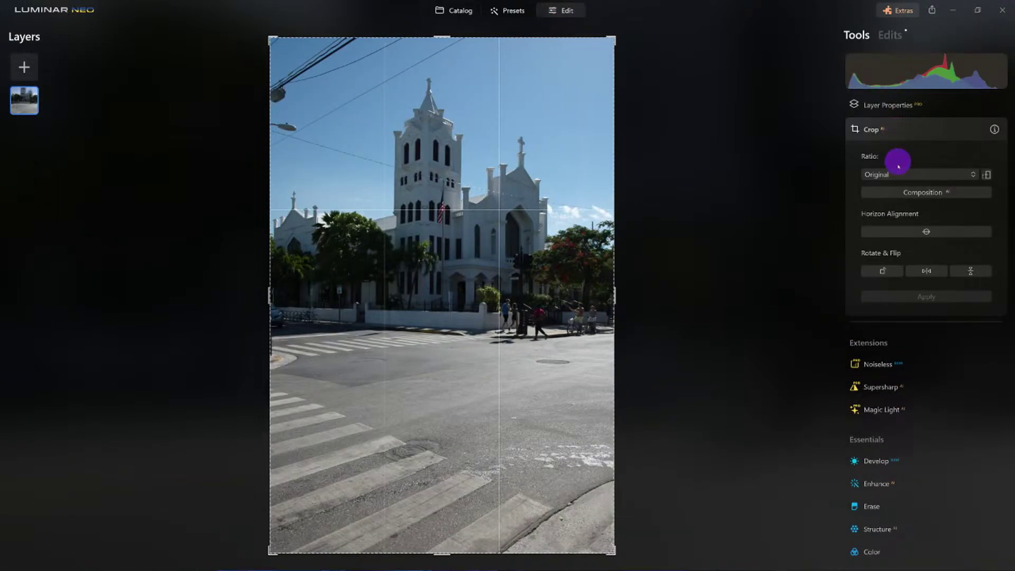
left_click(899, 175)
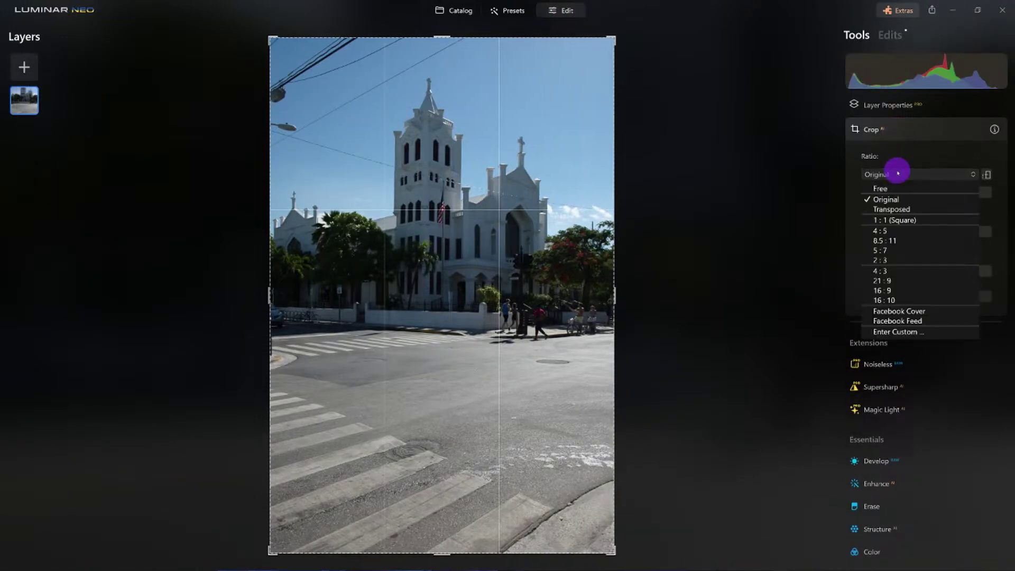
left_click(897, 231)
left_click_drag(493, 245, 493, 311)
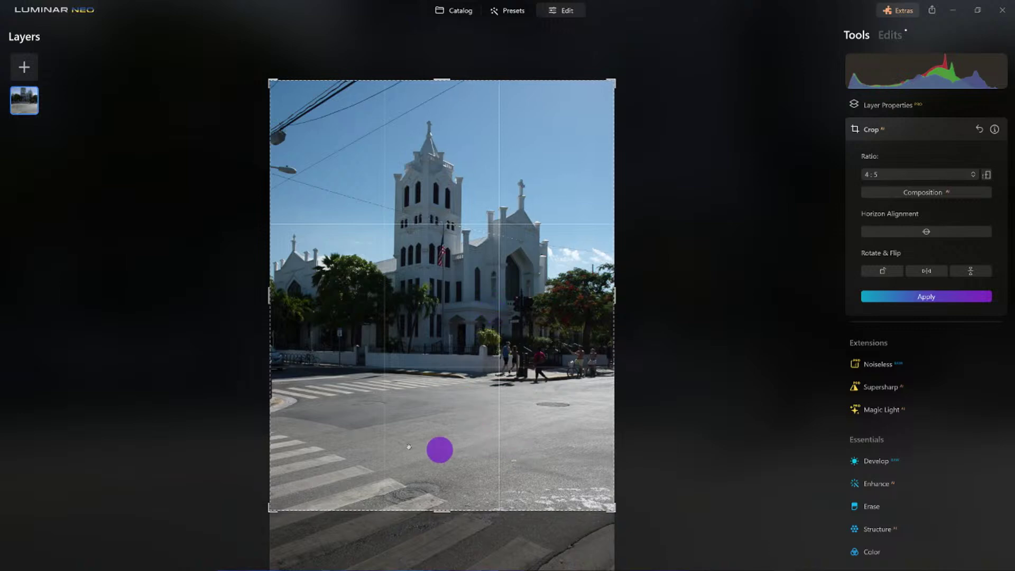
left_click_drag(447, 507, 447, 443)
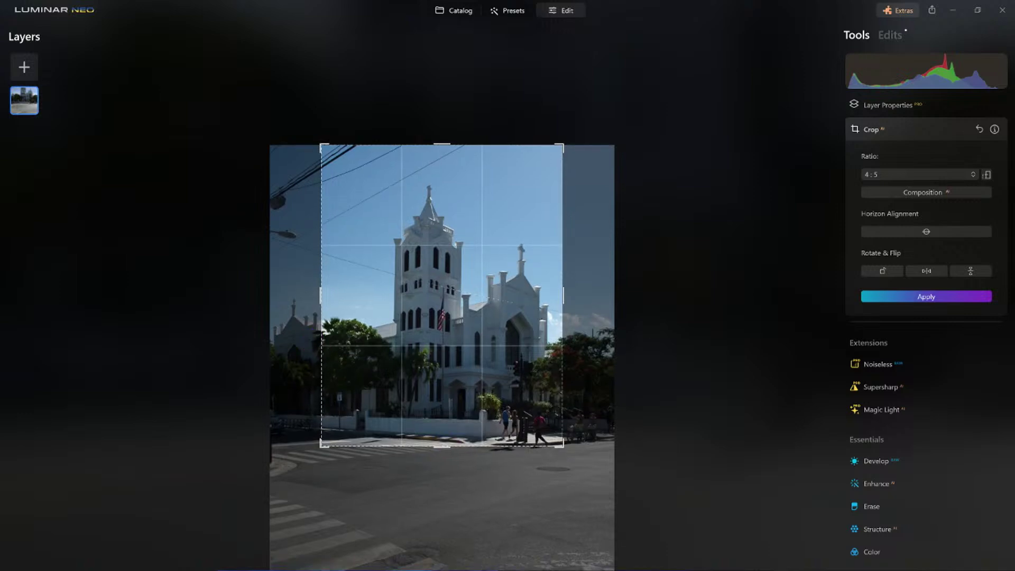
left_click(988, 175)
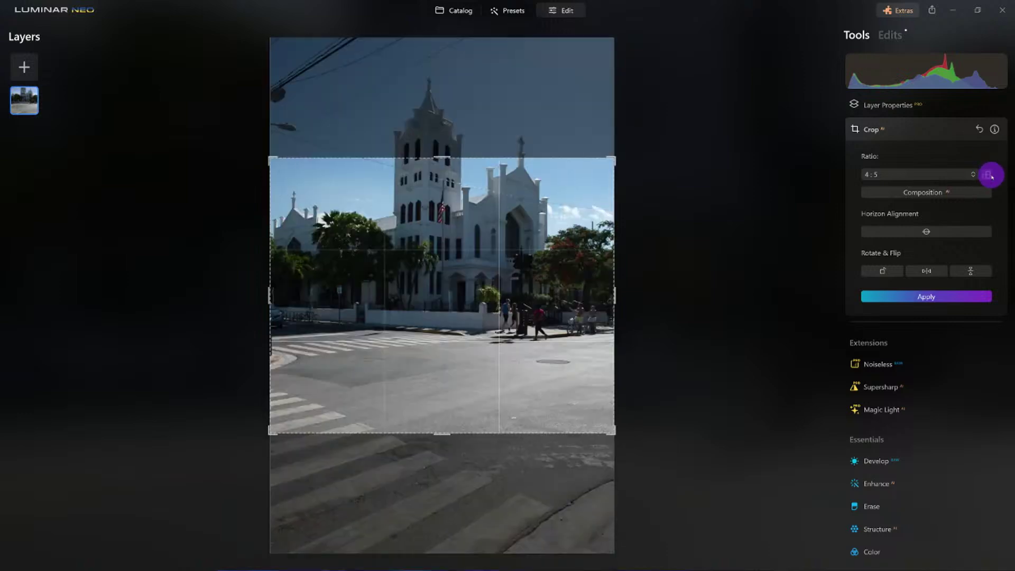
left_click_drag(494, 276, 462, 392)
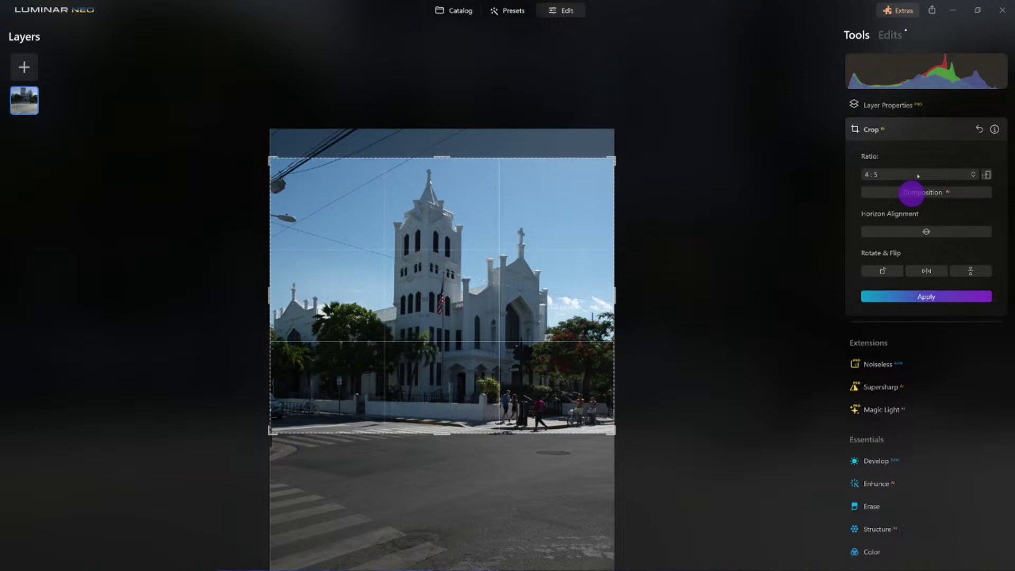
Step: Switch the crop ratio to Free, extend the crop upward to include more sky, and apply it
left_click(904, 173)
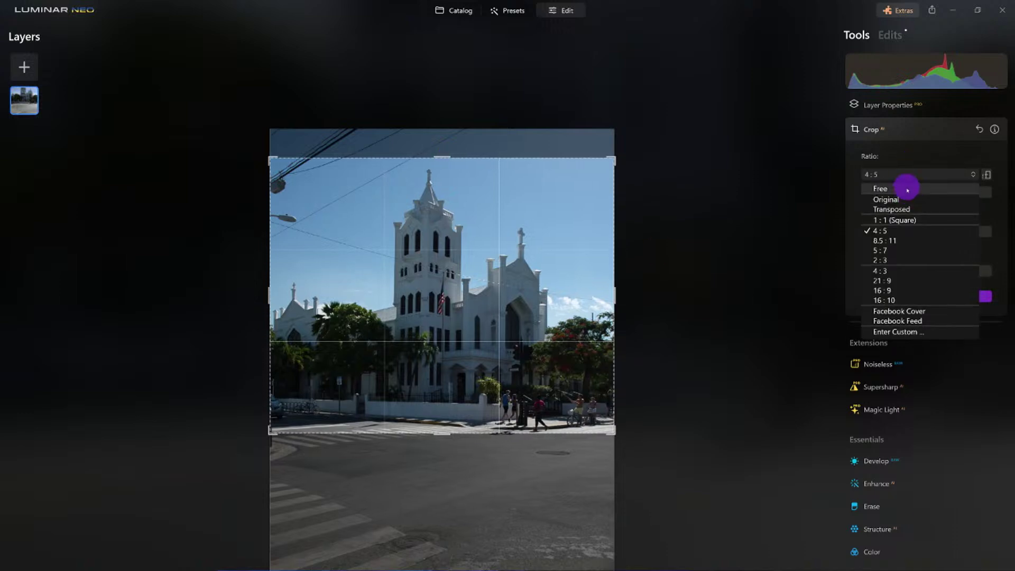
left_click(902, 188)
left_click_drag(444, 157, 448, 141)
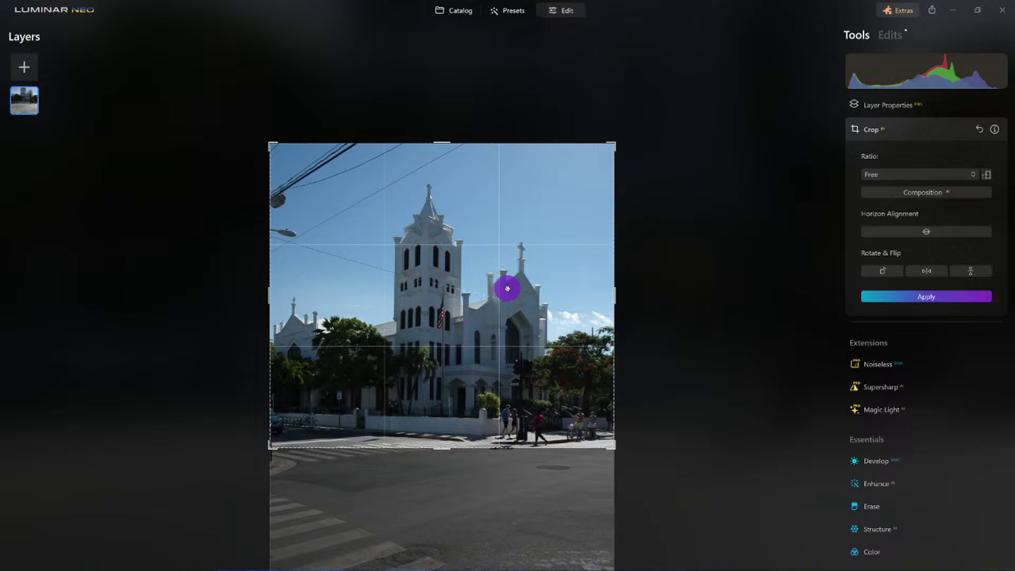
key("Return")
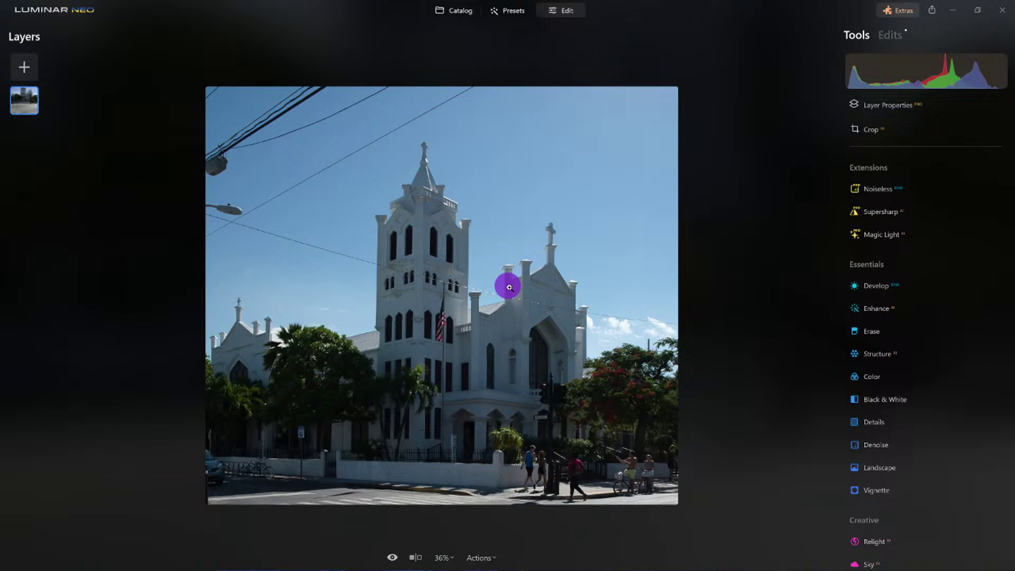
Step: Return to the catalog and open the cropped church photo in the GenExpand tool
left_click(454, 10)
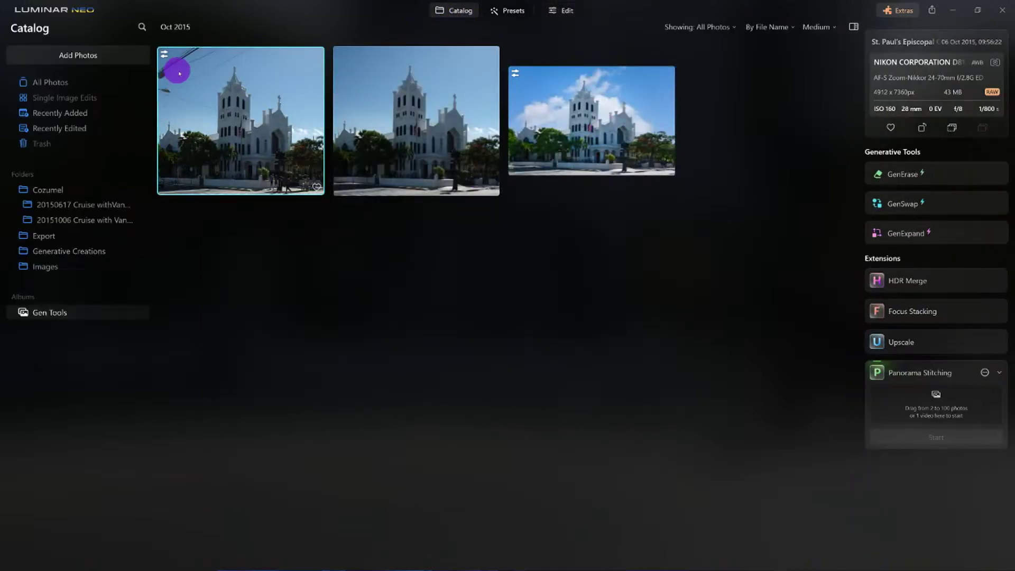
double_click(198, 83)
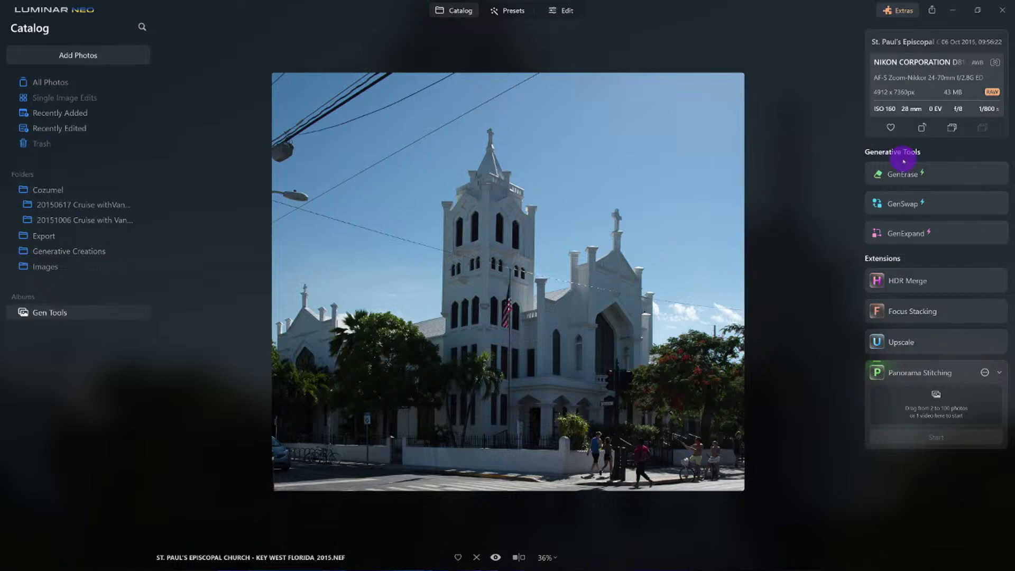
left_click(958, 234)
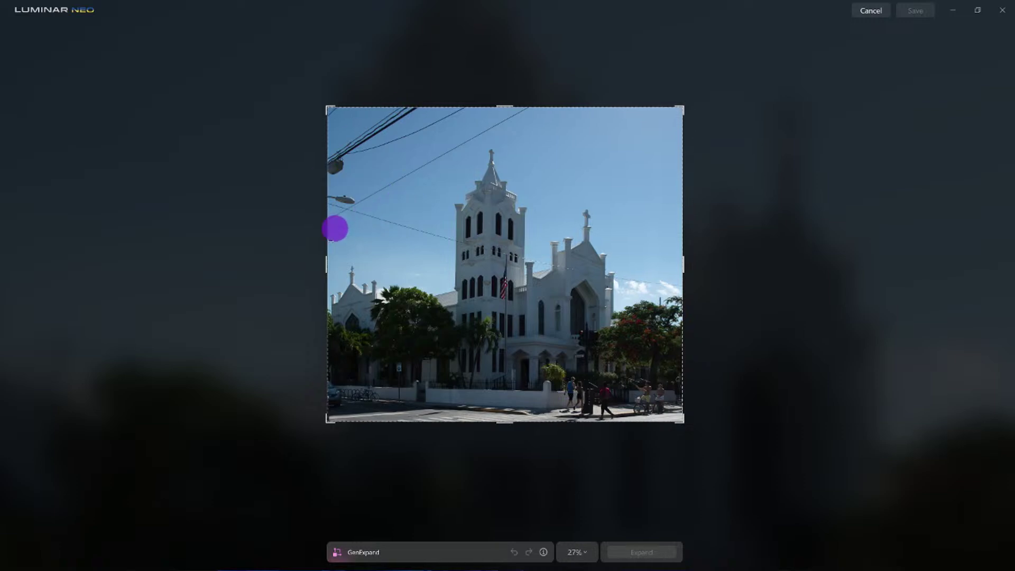
Step: Generatively expand the church photo beyond its left edge and then its right edge, leaving the prompt empty
left_click_drag(327, 265, 295, 271)
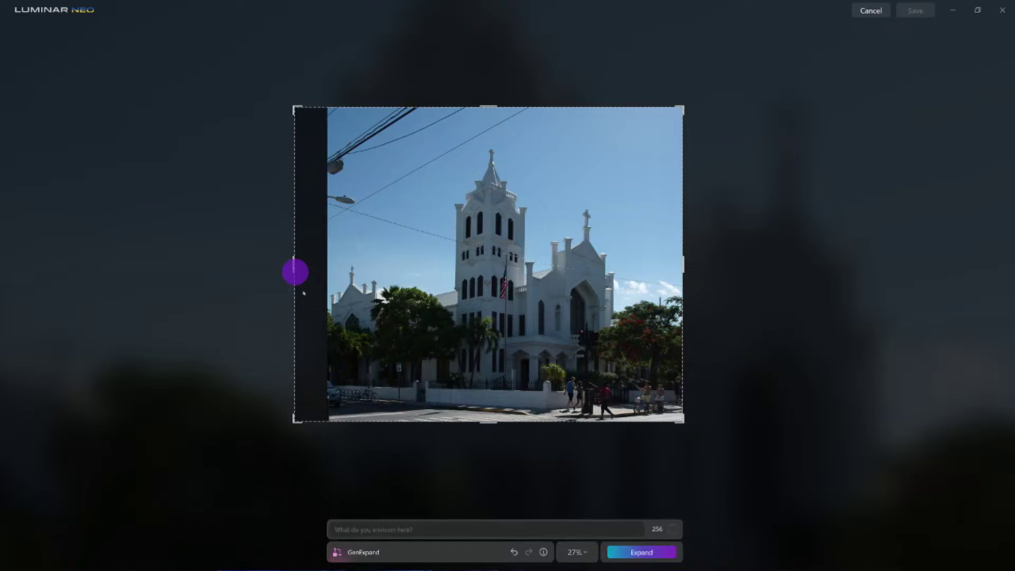
left_click(641, 553)
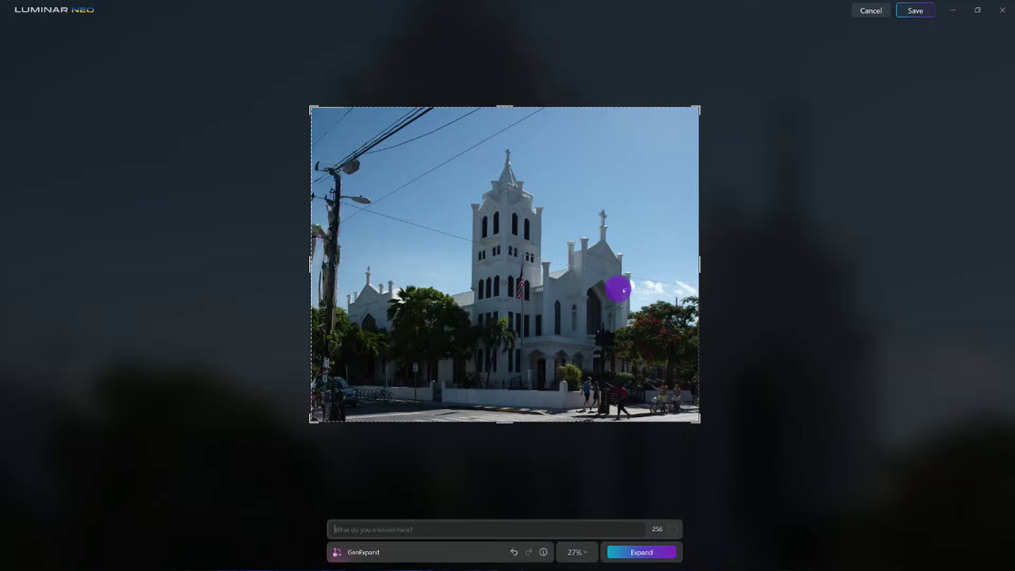
left_click_drag(700, 268, 732, 267)
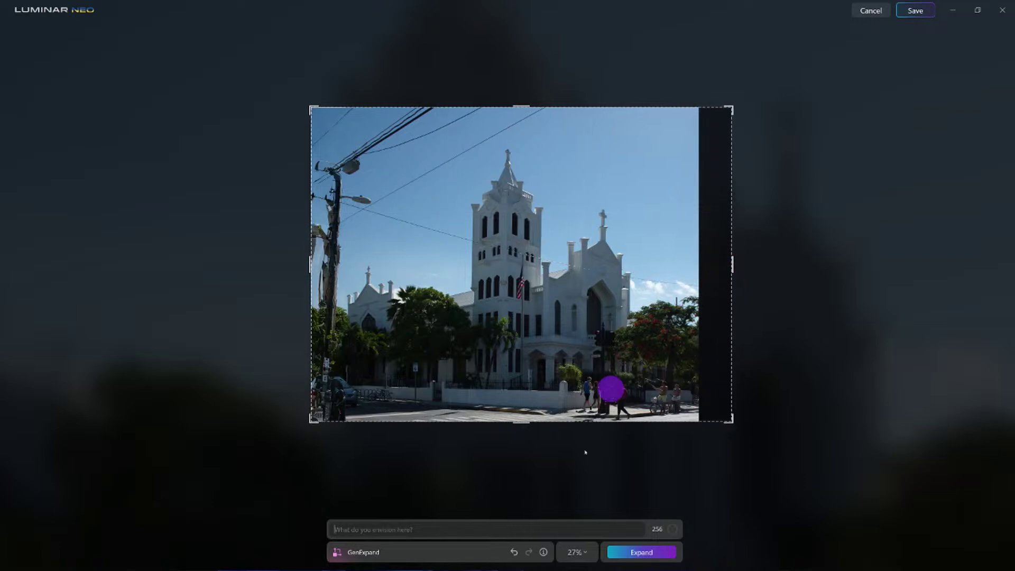
left_click(642, 551)
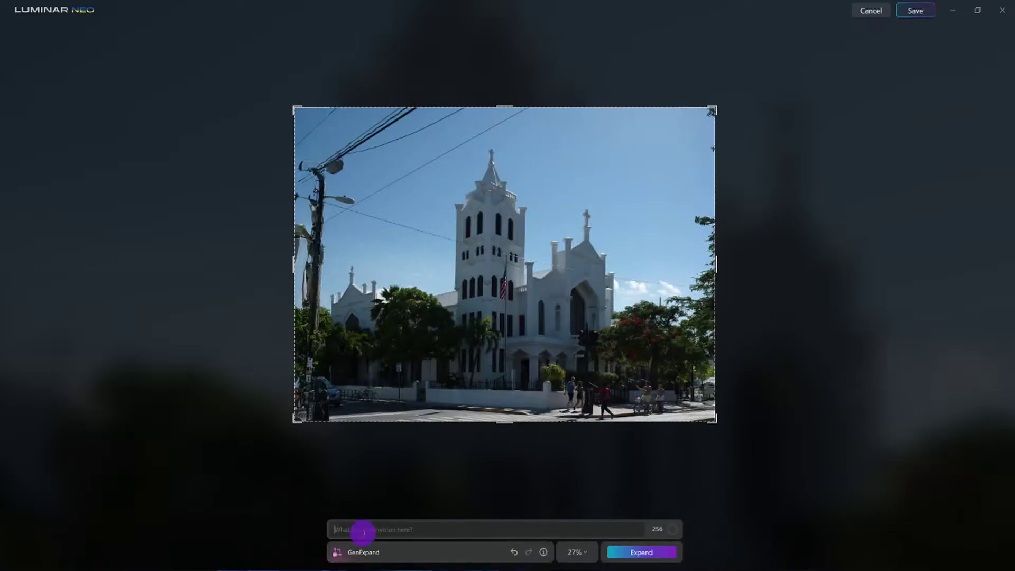
left_click(381, 528)
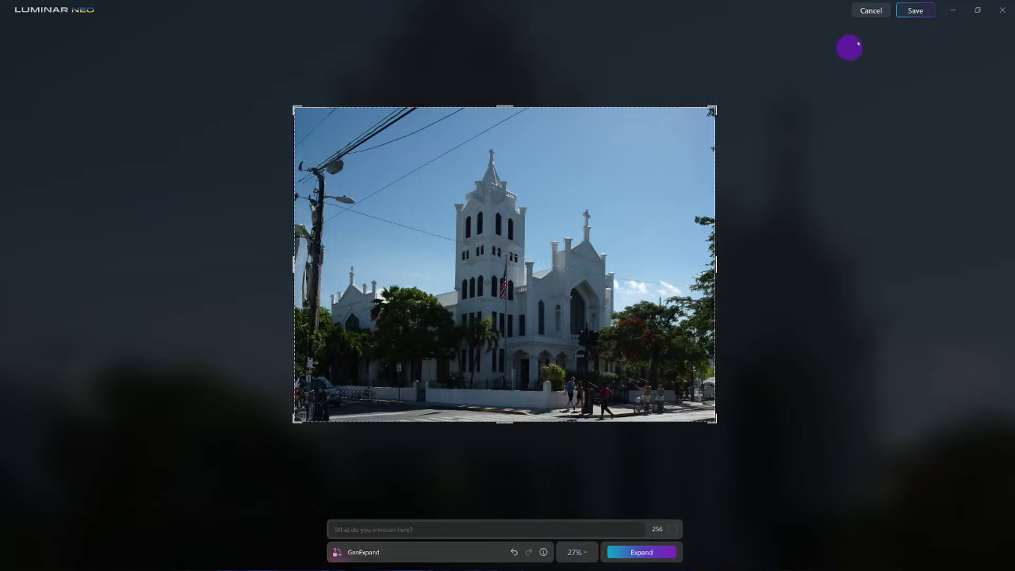
Step: Discard the generative expansion and remove the power lines from the church photo with the Erase tool
left_click(870, 11)
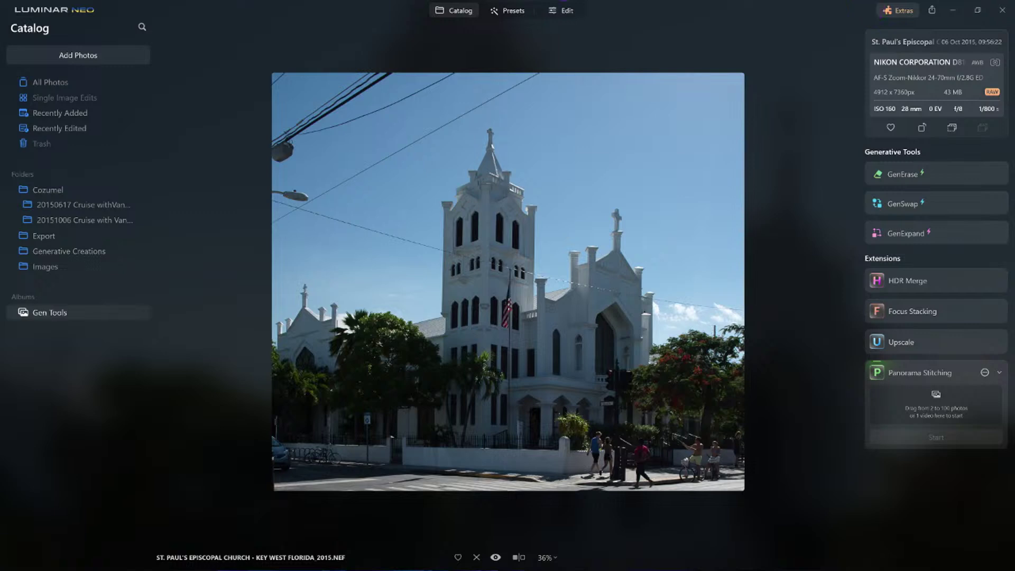
left_click(563, 11)
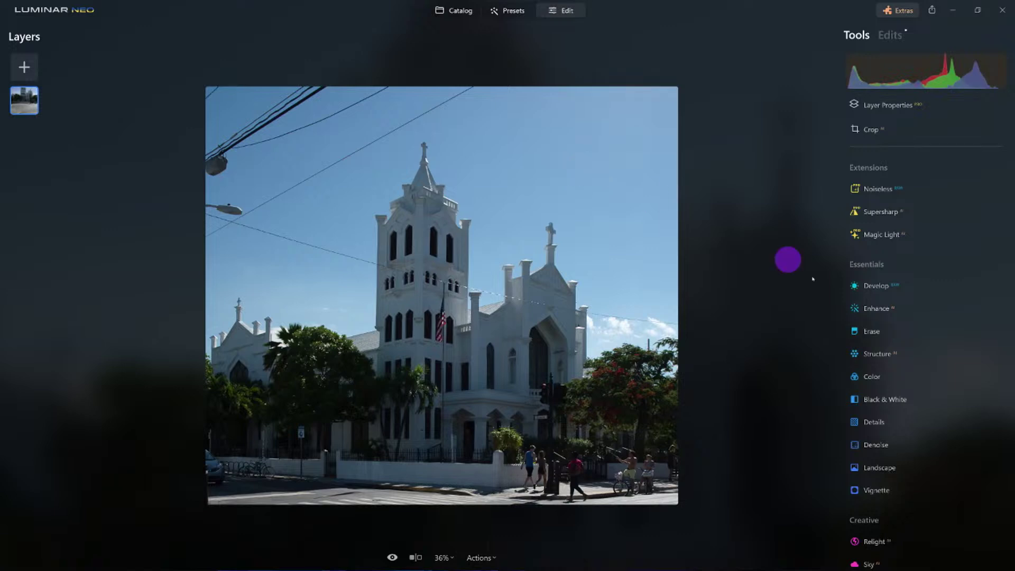
left_click(872, 332)
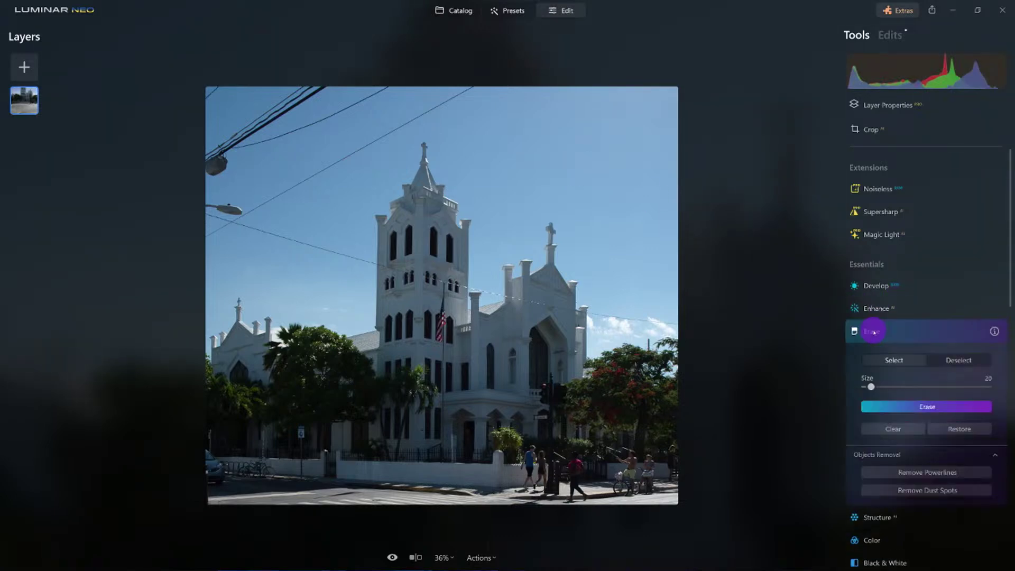
left_click(951, 474)
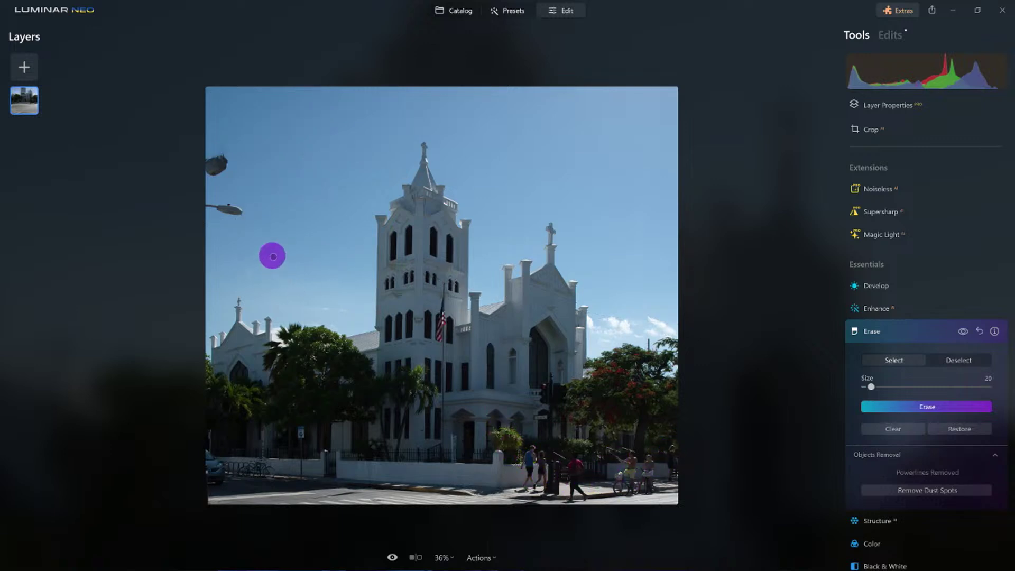
Step: Erase the two leftover street lamp fragments and their remnant at the sky's left edge, using a brush size of 44
key("bracketright")
key("bracketright")
key("bracketright")
mouse_move(244, 212)
left_mouse_down()
mouse_move(211, 209)
mouse_move(230, 208)
left_mouse_up()
mouse_move(222, 156)
left_mouse_down()
mouse_move(193, 163)
mouse_move(247, 169)
mouse_move(209, 172)
left_mouse_up()
left_click(905, 405)
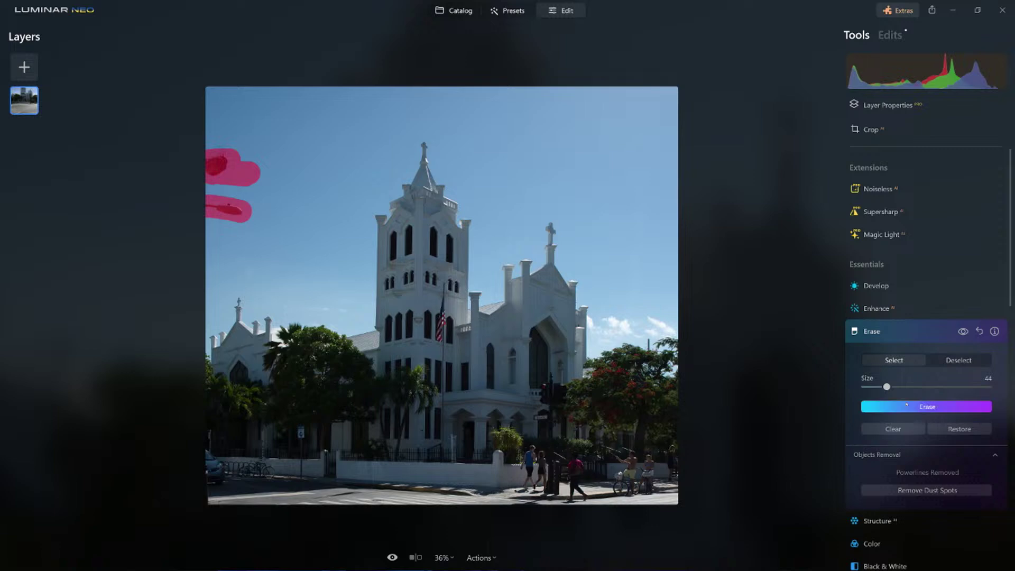
left_click(214, 202)
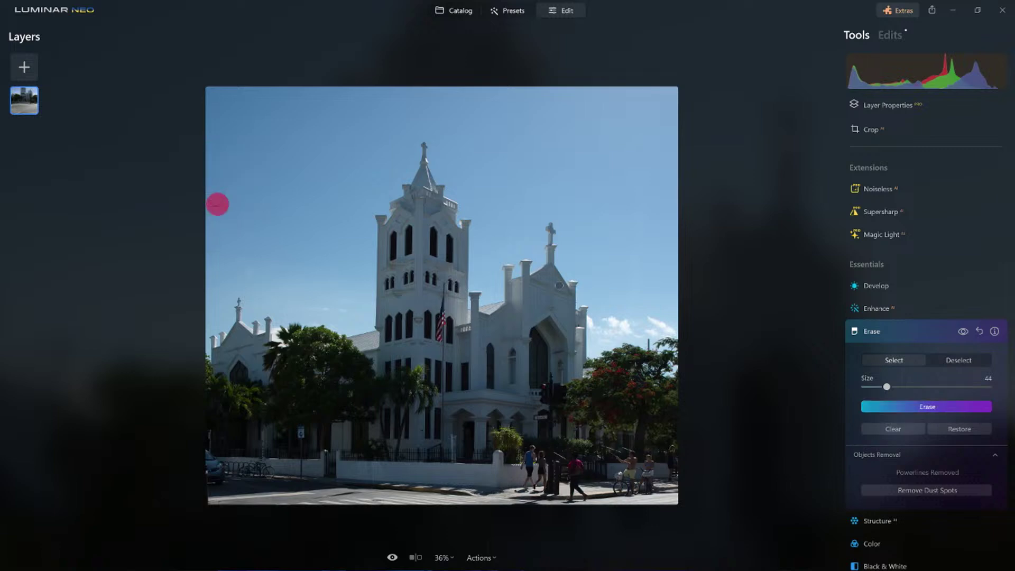
left_click(897, 407)
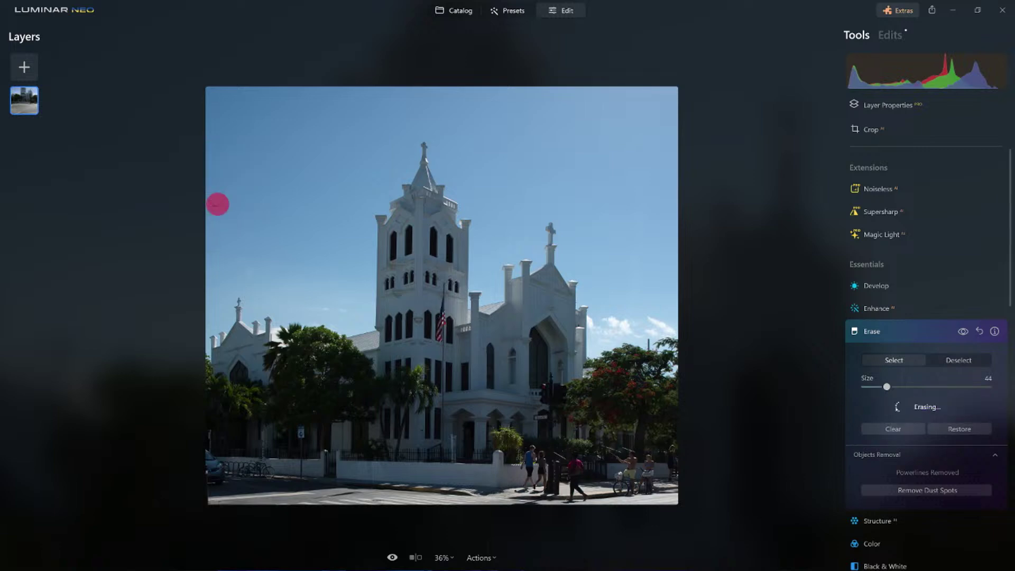
left_click(892, 328)
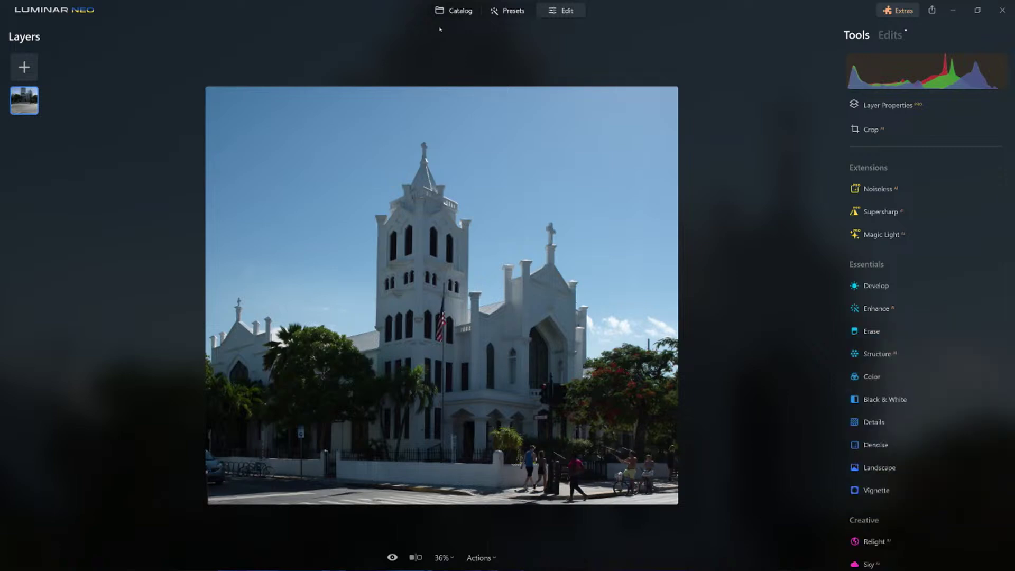
Step: Open the church photo in GenErase and erase the cyclists and the pedestrian in red near the lower right corner
left_click(456, 10)
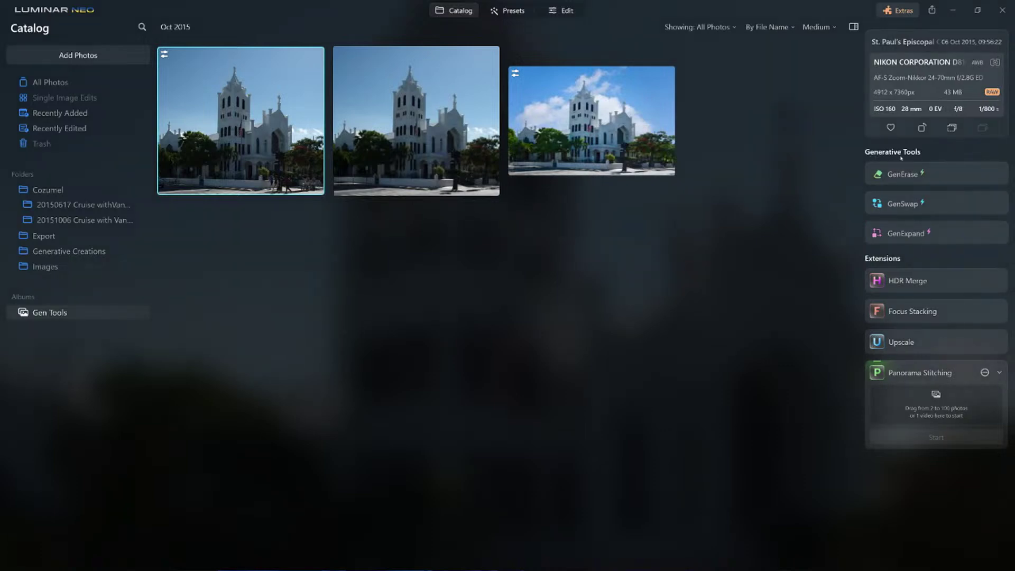
left_click(924, 175)
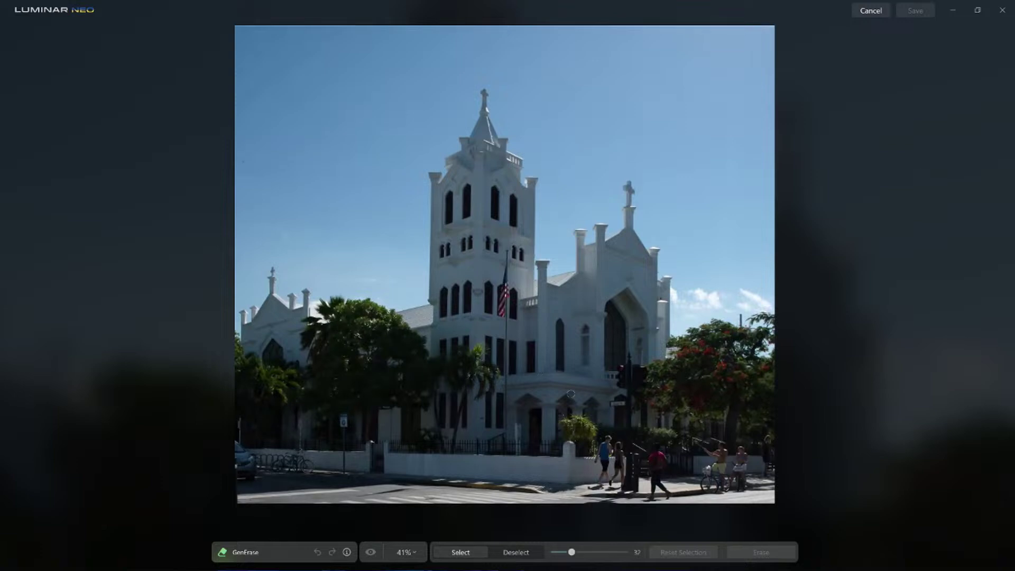
mouse_move(690, 438)
left_mouse_down()
mouse_move(749, 462)
mouse_move(739, 489)
mouse_move(702, 490)
mouse_move(707, 468)
mouse_move(732, 460)
left_mouse_up()
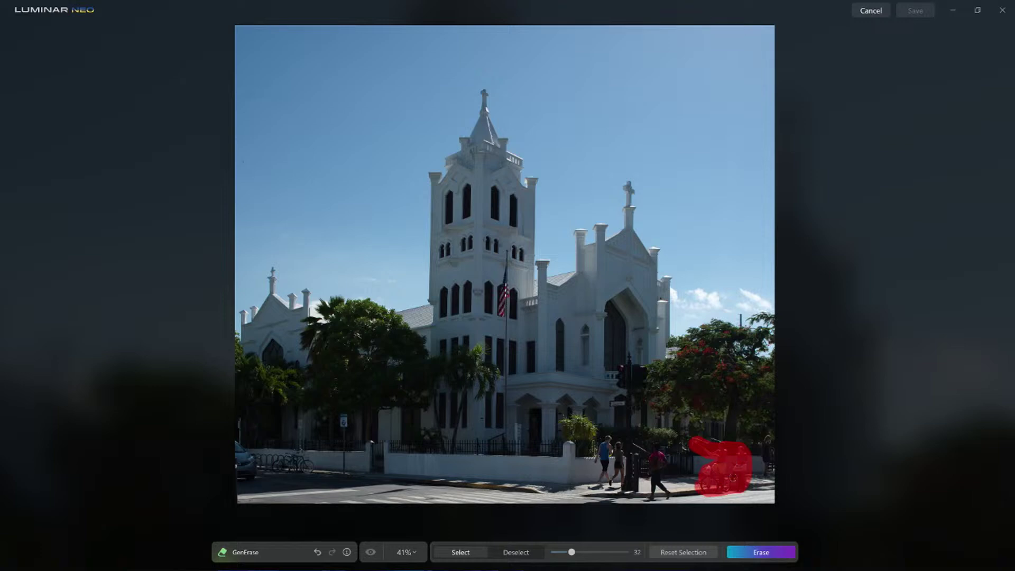
left_click(703, 547)
key("ctrl+z")
mouse_move(656, 448)
left_mouse_down()
mouse_move(649, 494)
mouse_move(667, 494)
mouse_move(651, 455)
left_mouse_up()
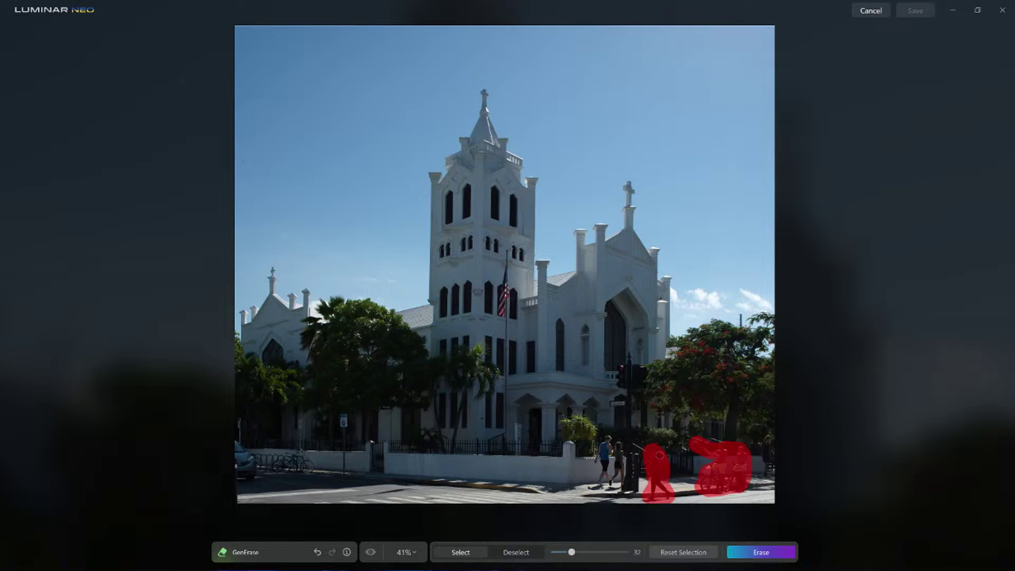
left_click(761, 552)
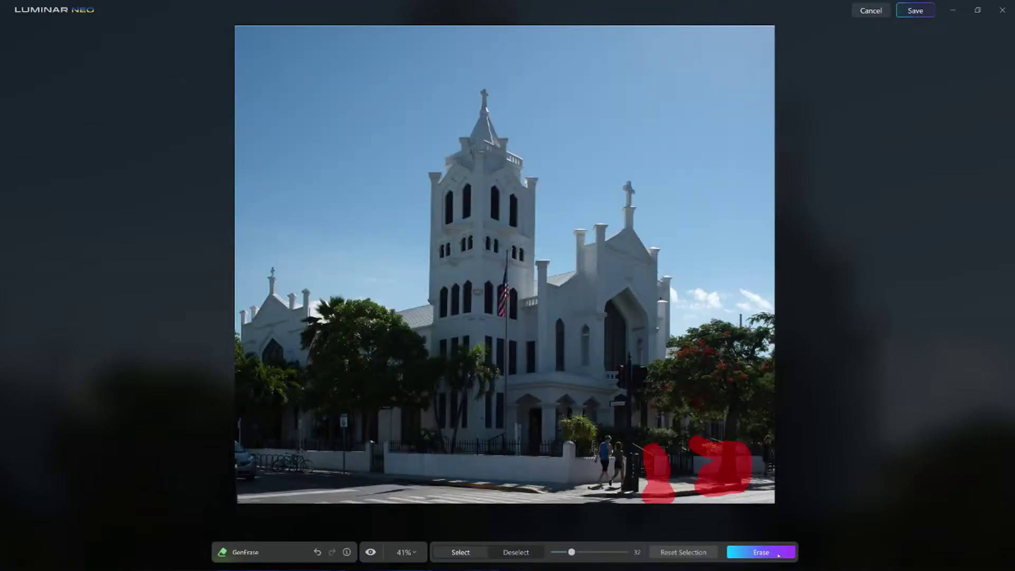
Step: Clear the previous selection and generatively erase the two pedestrians beside the black post at the street corner
left_click(684, 552)
mouse_move(608, 438)
left_mouse_down()
mouse_move(595, 461)
mouse_move(618, 449)
mouse_move(620, 484)
mouse_move(598, 469)
mouse_move(588, 491)
left_mouse_up()
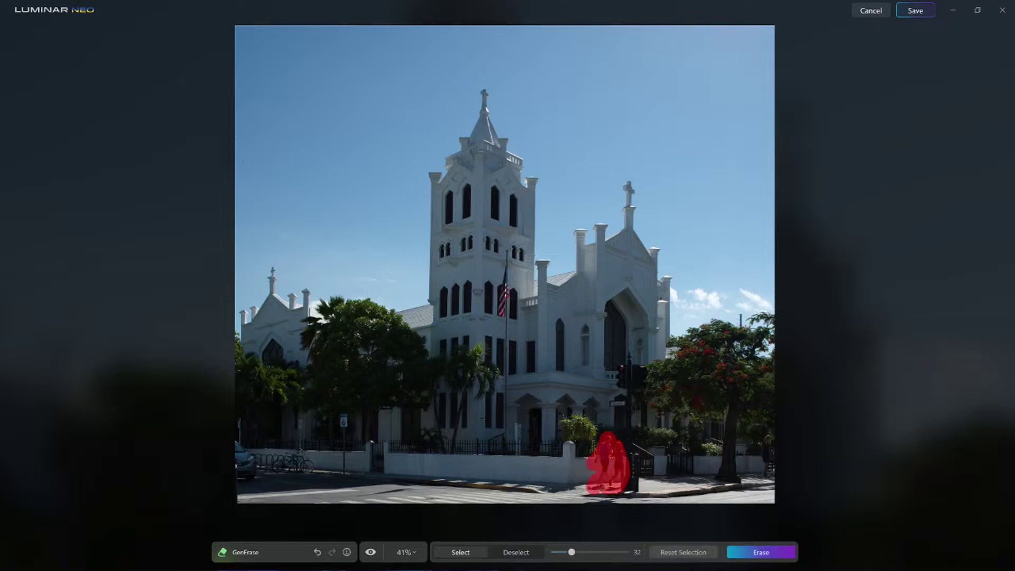
left_click(760, 552)
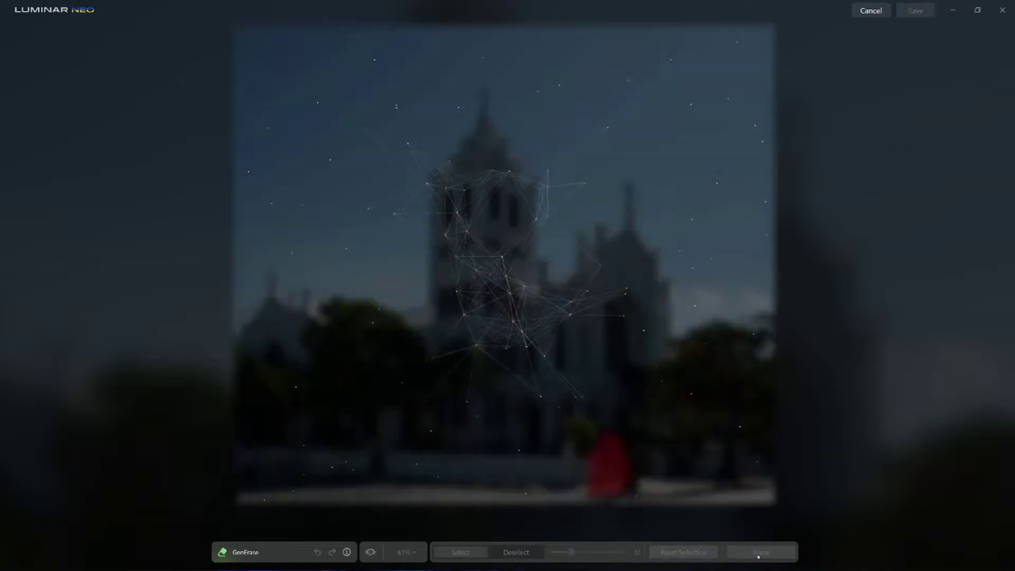
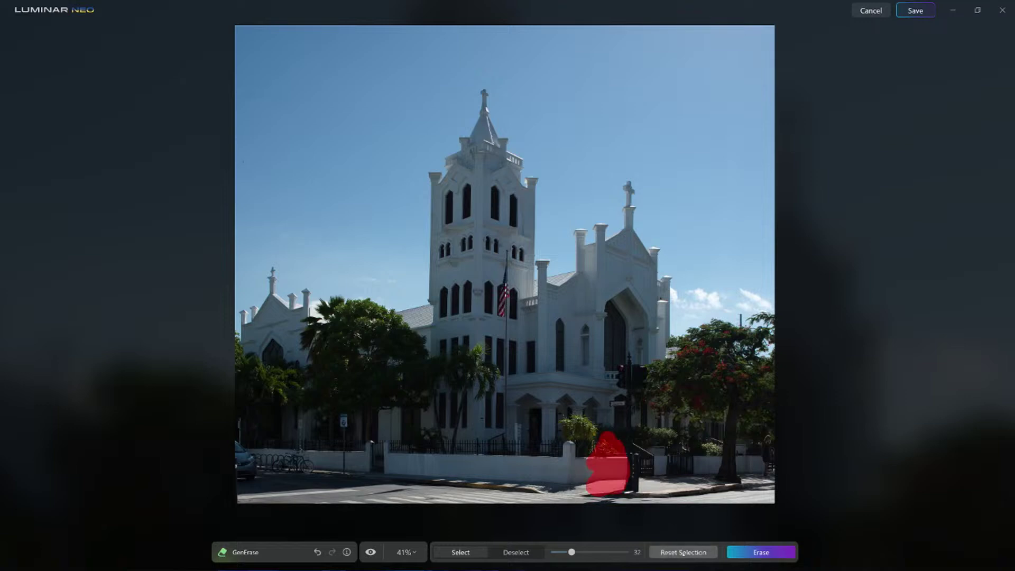
Step: Generatively erase the car and parked bicycles at the lower left of the church photo, and save the result
left_click(683, 552)
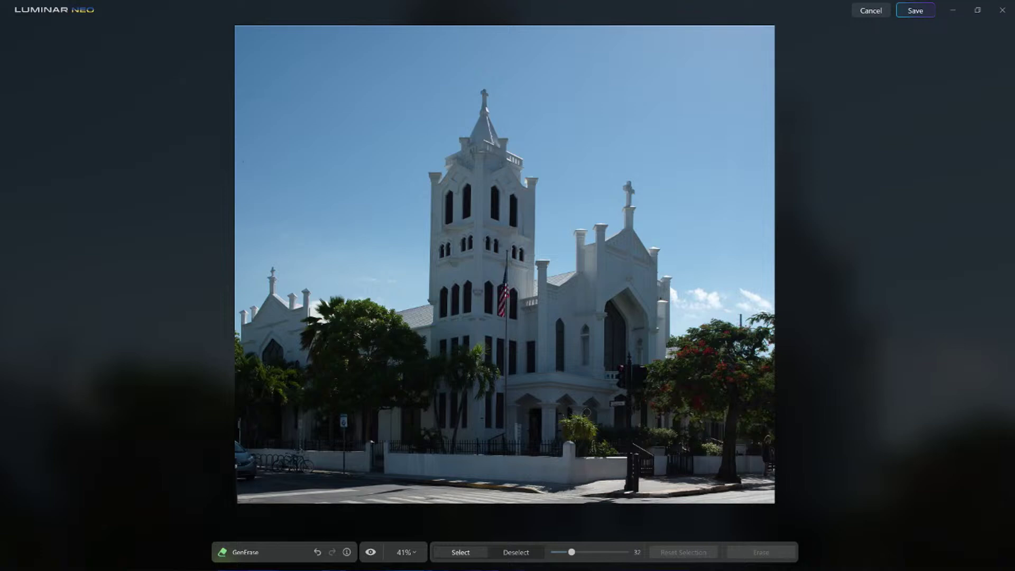
mouse_move(304, 452)
left_mouse_down()
mouse_move(212, 447)
mouse_move(239, 451)
mouse_move(202, 437)
mouse_move(295, 466)
mouse_move(217, 470)
mouse_move(267, 478)
mouse_move(228, 478)
mouse_move(239, 464)
mouse_move(306, 462)
left_mouse_up()
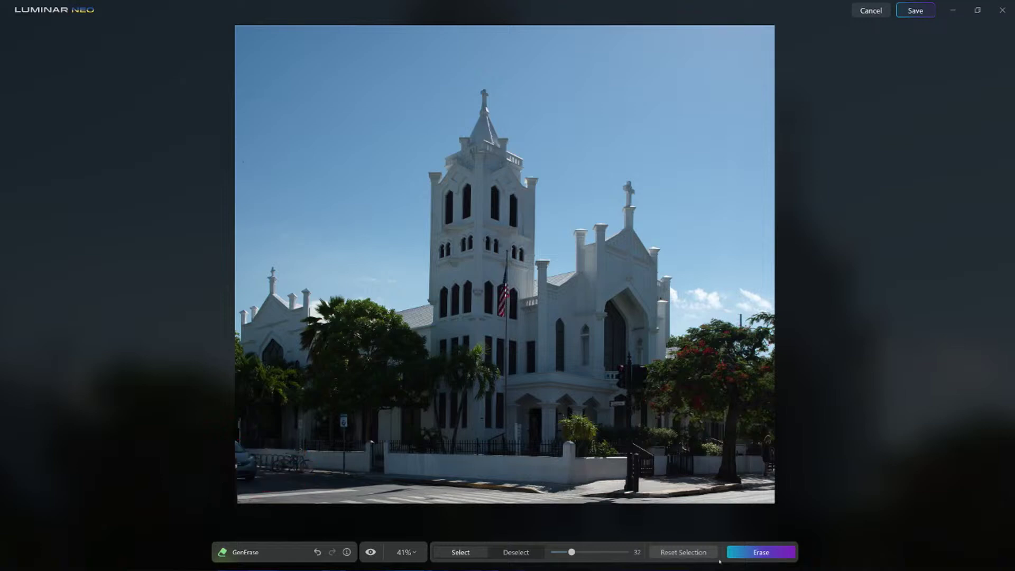
left_click(782, 556)
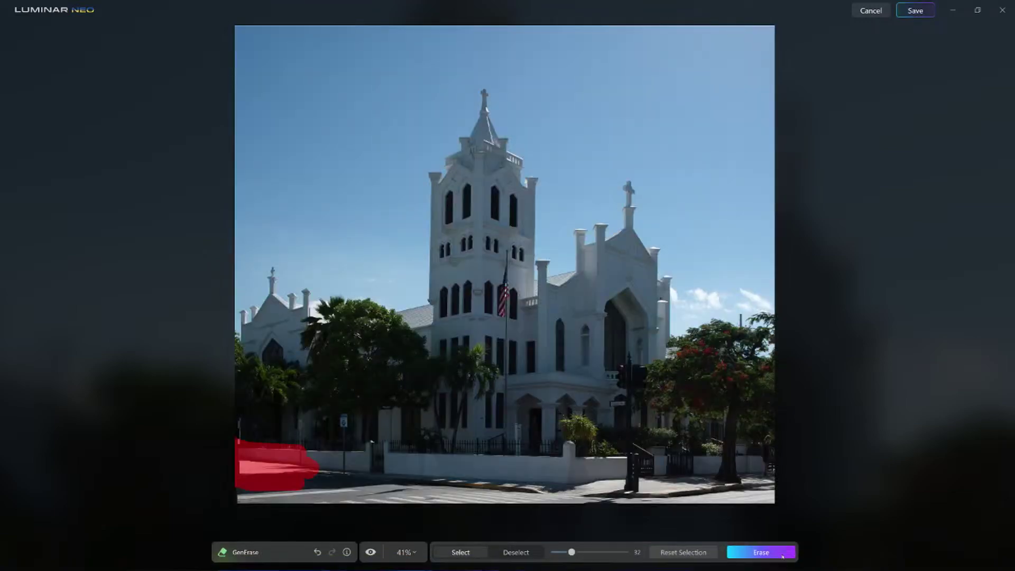
left_click(914, 10)
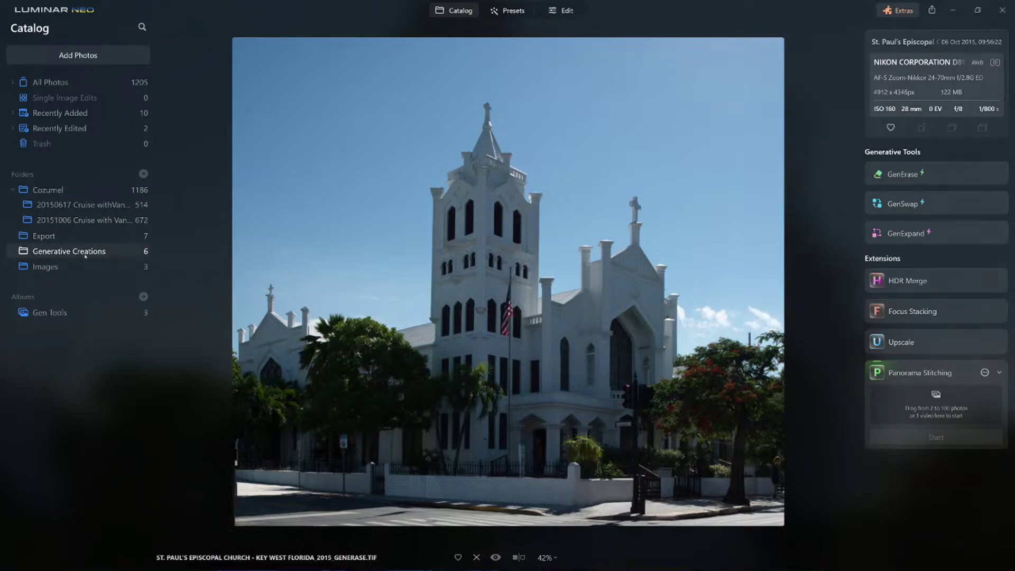
Step: Open the GenErase (2) church photo from the Gen Tools album and compare it with its GenExpand version
double_click(545, 247)
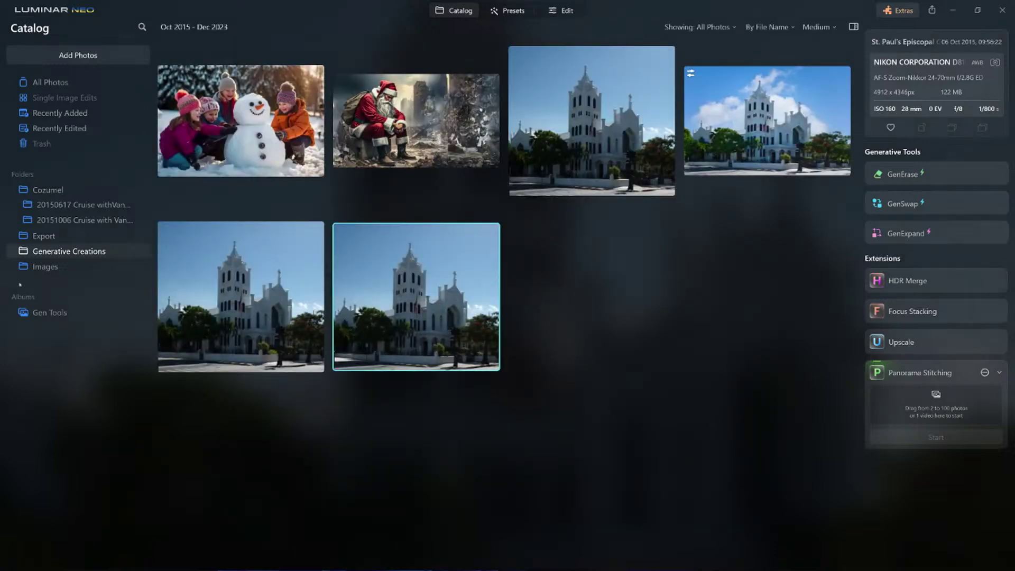
left_click(52, 313)
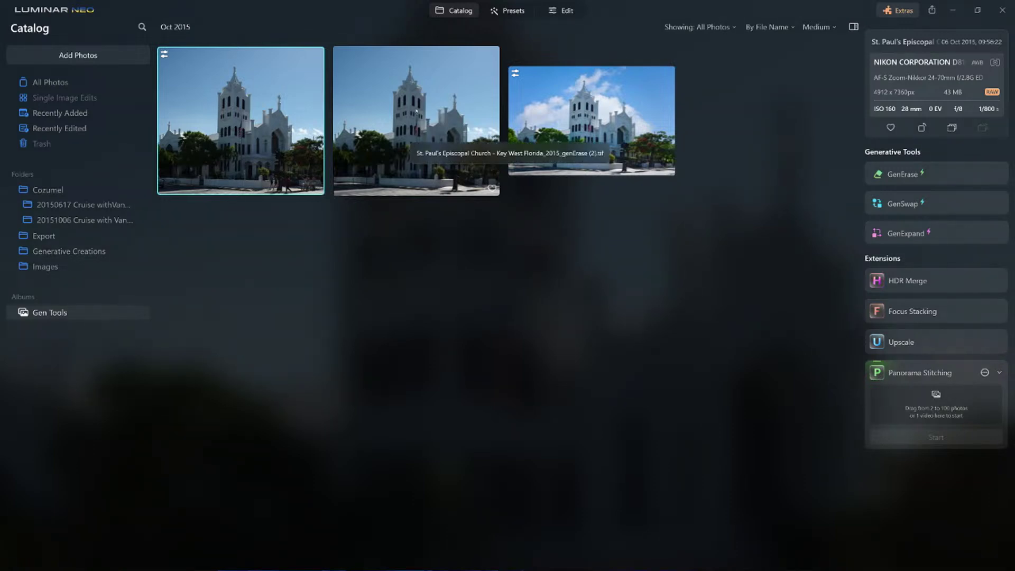
double_click(416, 111)
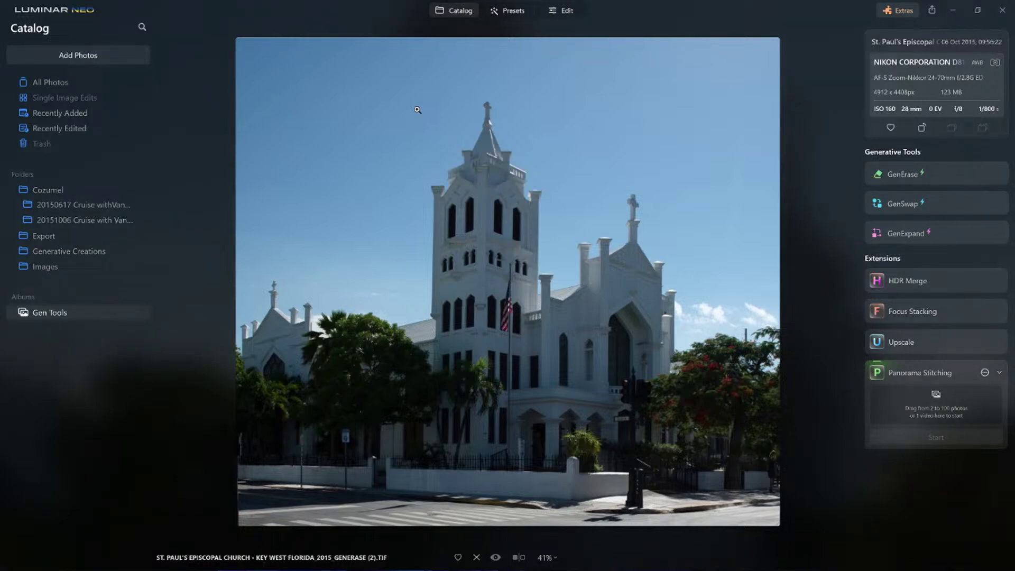
key("Right")
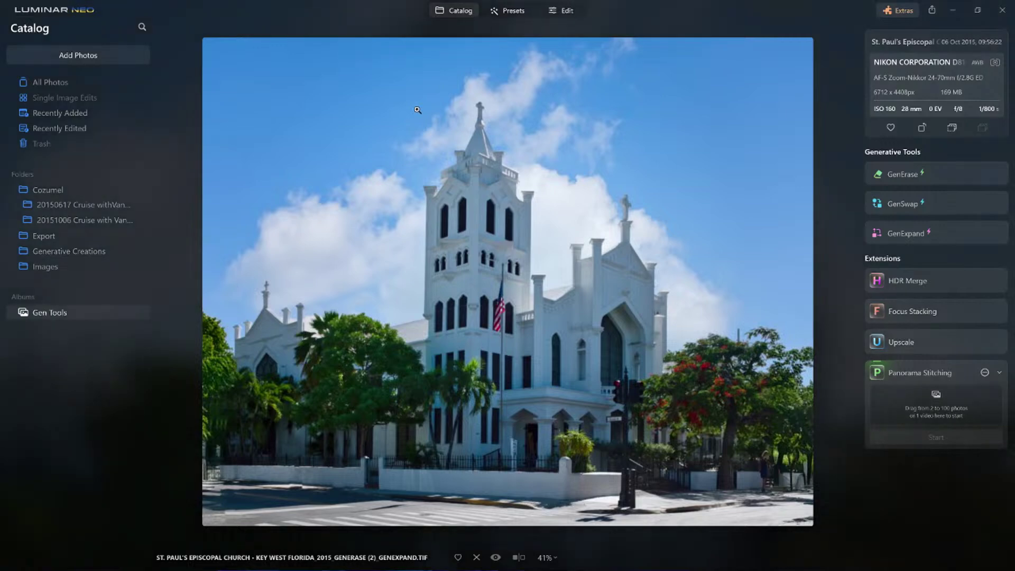
key("Left")
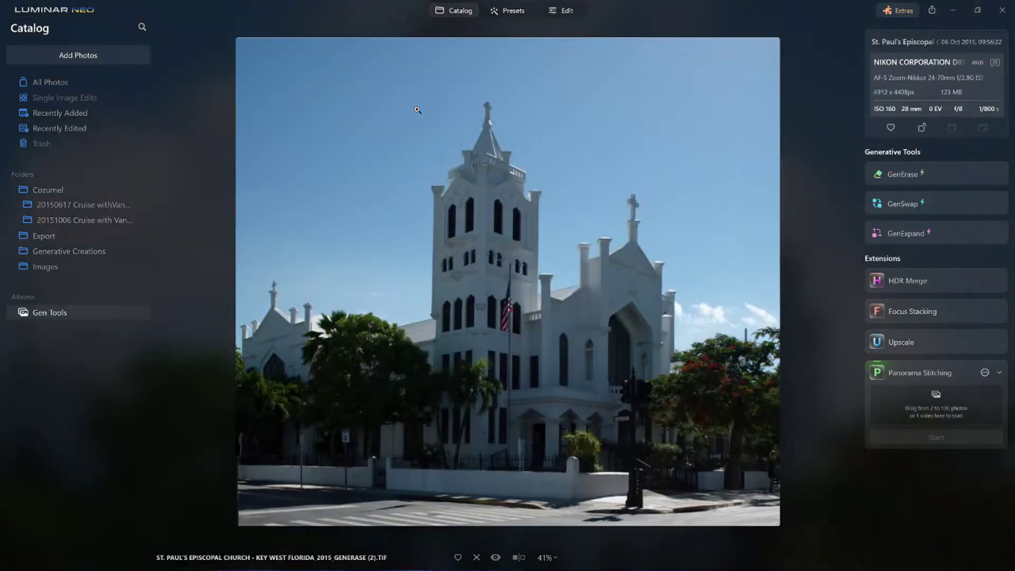
Step: Try a landscape-oriented 4:5 crop on the GenErase (2) church photo, keeping more of the road, and reset the crop
key("e")
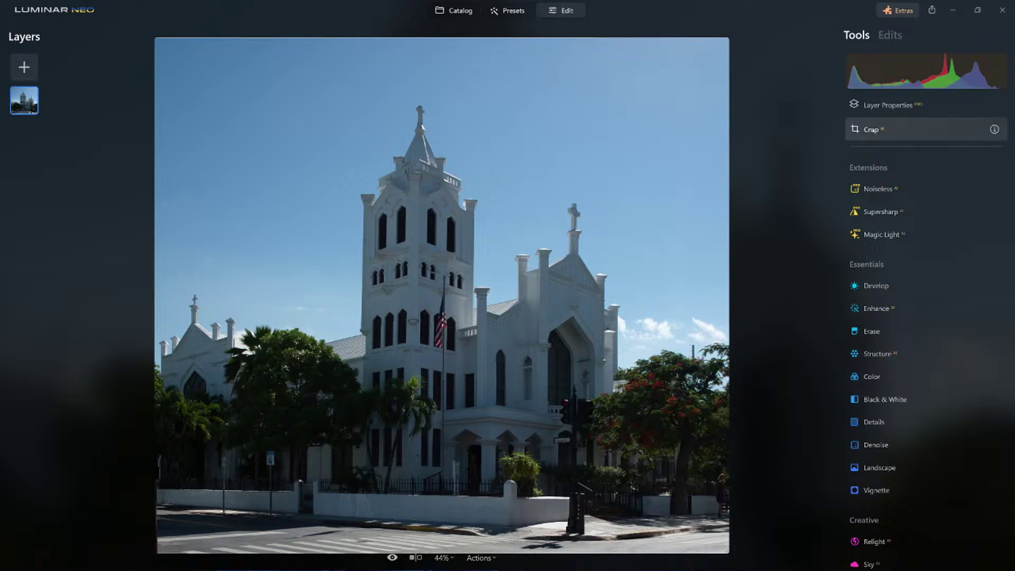
left_click(870, 130)
left_click(876, 174)
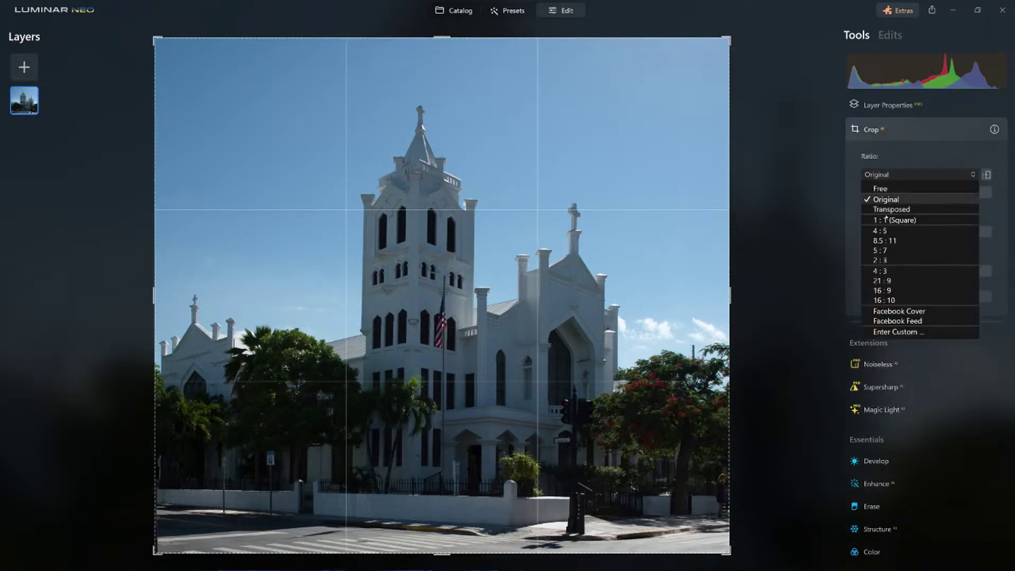
left_click(878, 232)
left_click(986, 175)
left_click(986, 175)
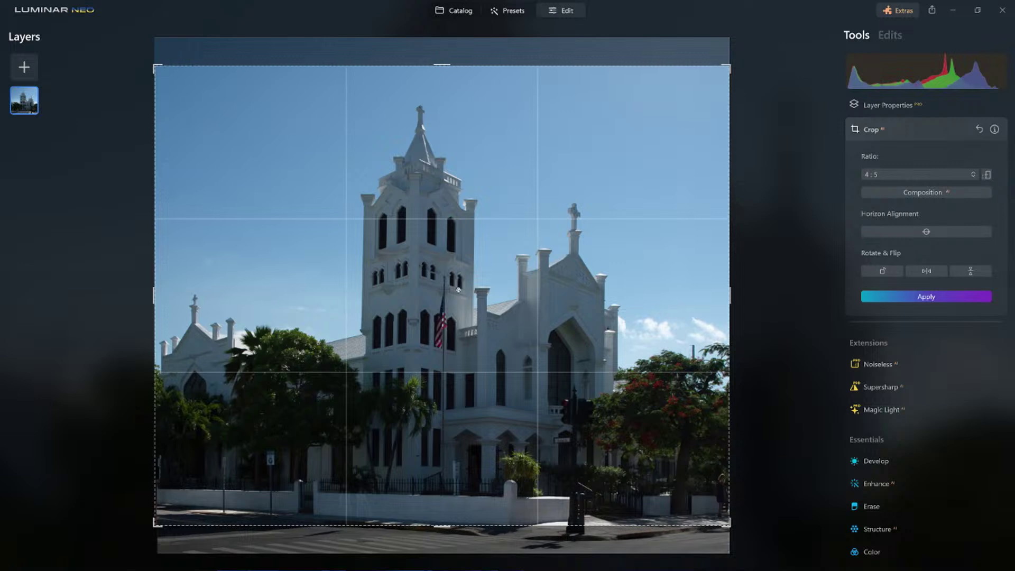
left_click_drag(460, 290, 452, 265)
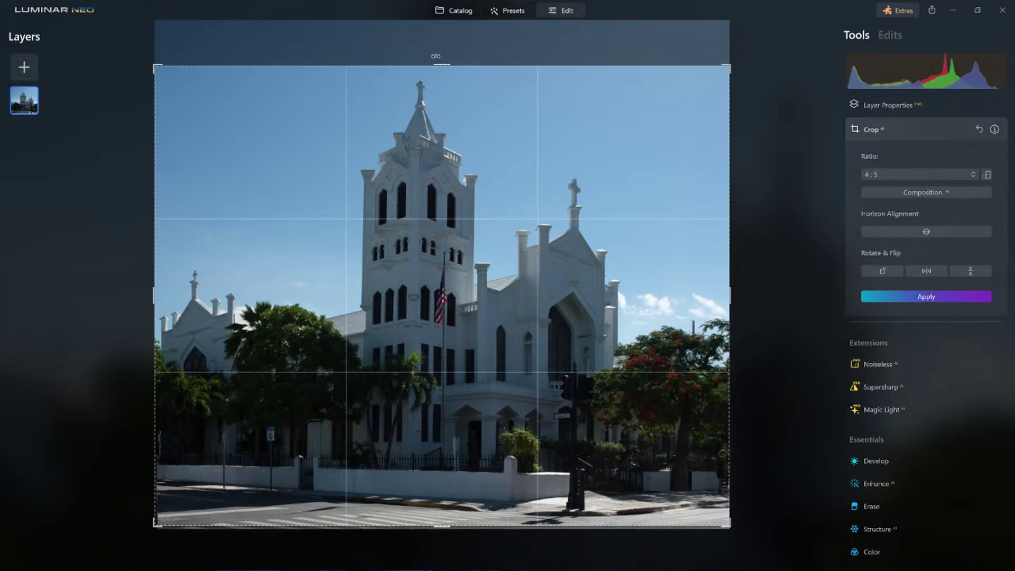
left_click(979, 129)
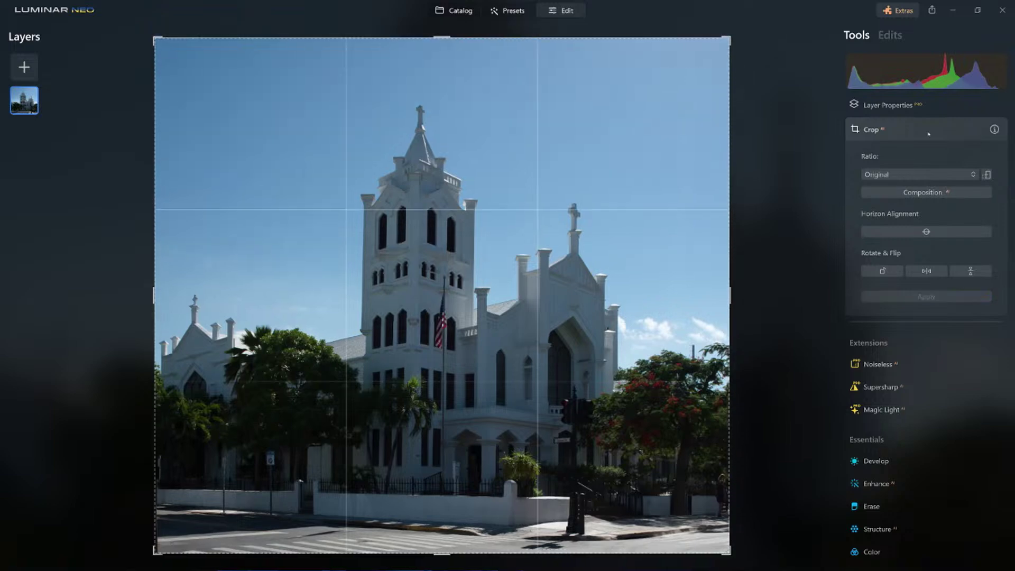
left_click(928, 134)
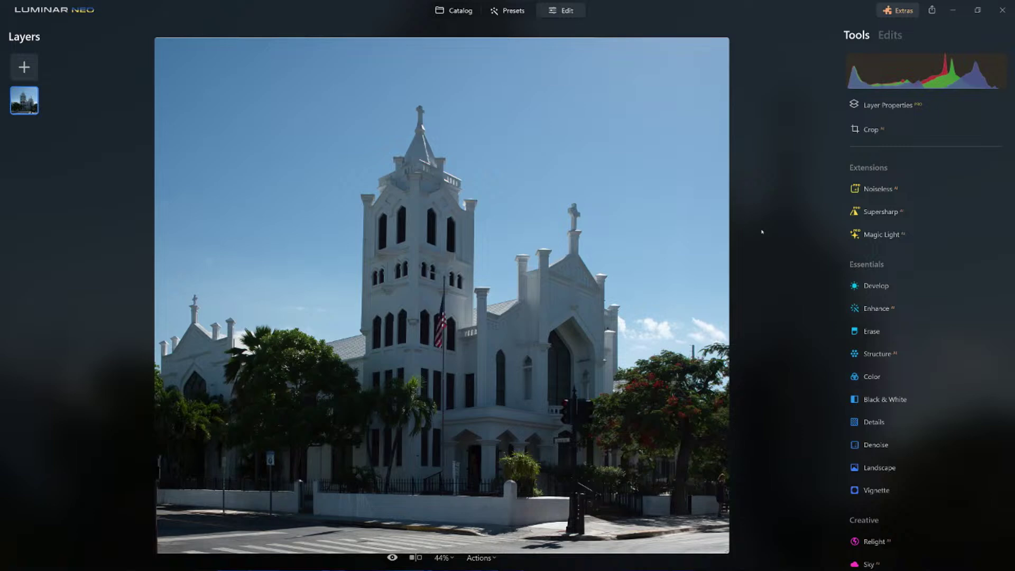
Step: Start GenExpand on the GenErase (2) church photo and extend the frame beyond the photo's right edge
left_click(456, 10)
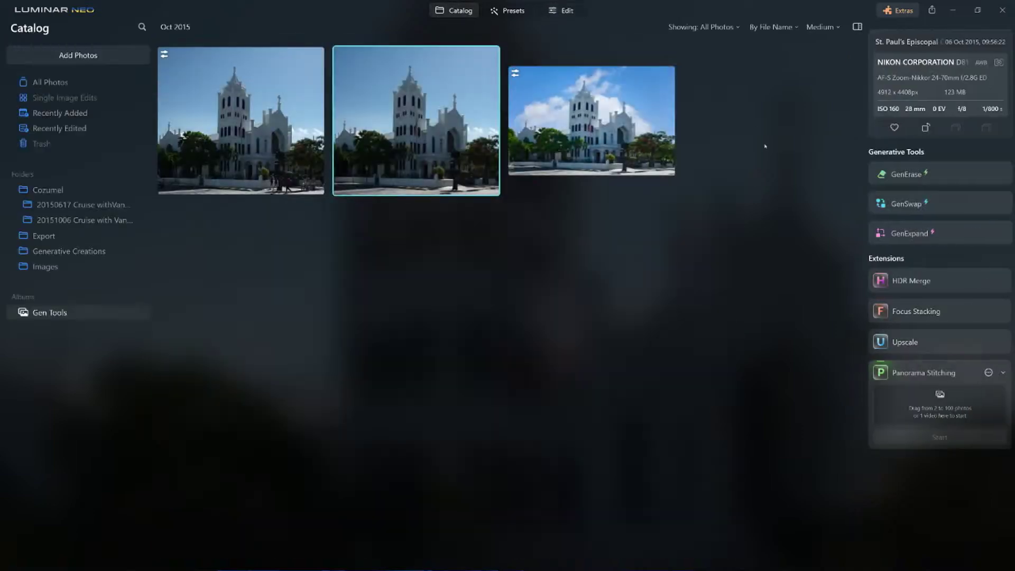
left_click(905, 233)
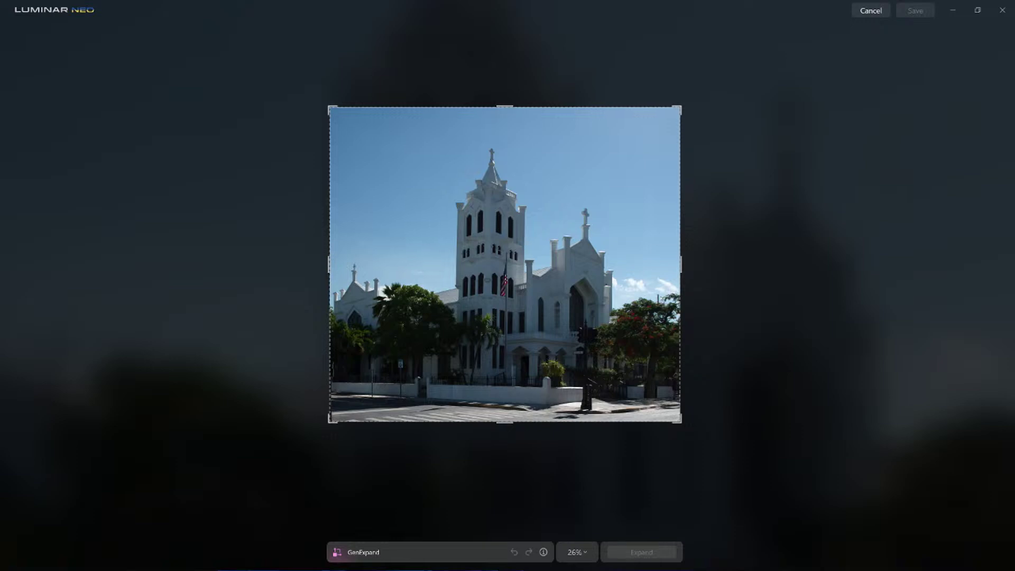
left_click_drag(680, 261, 726, 265)
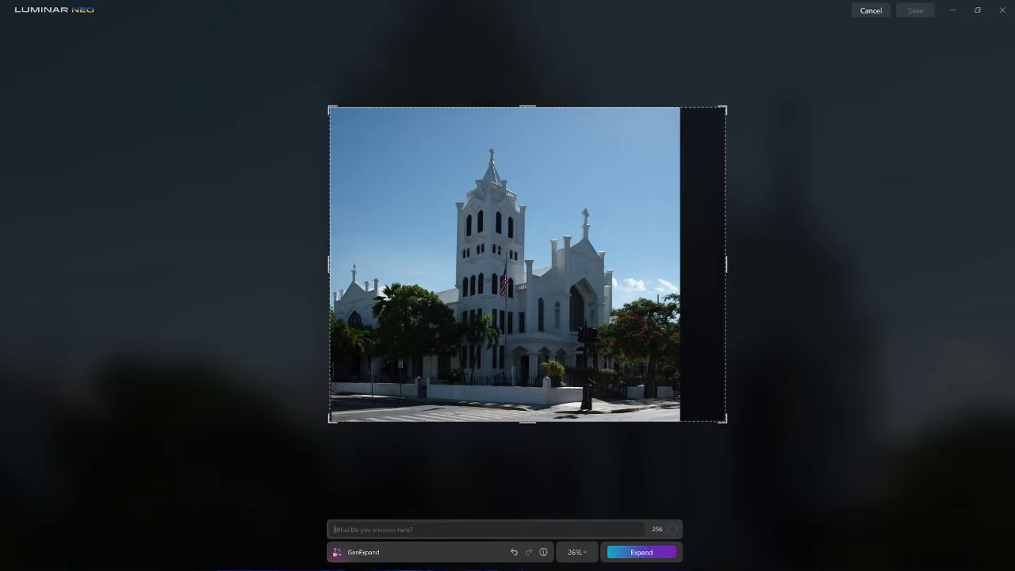
Step: Generatively expand the church photo's right side with the prompt "tree lined street road"
left_click(338, 529)
type("st")
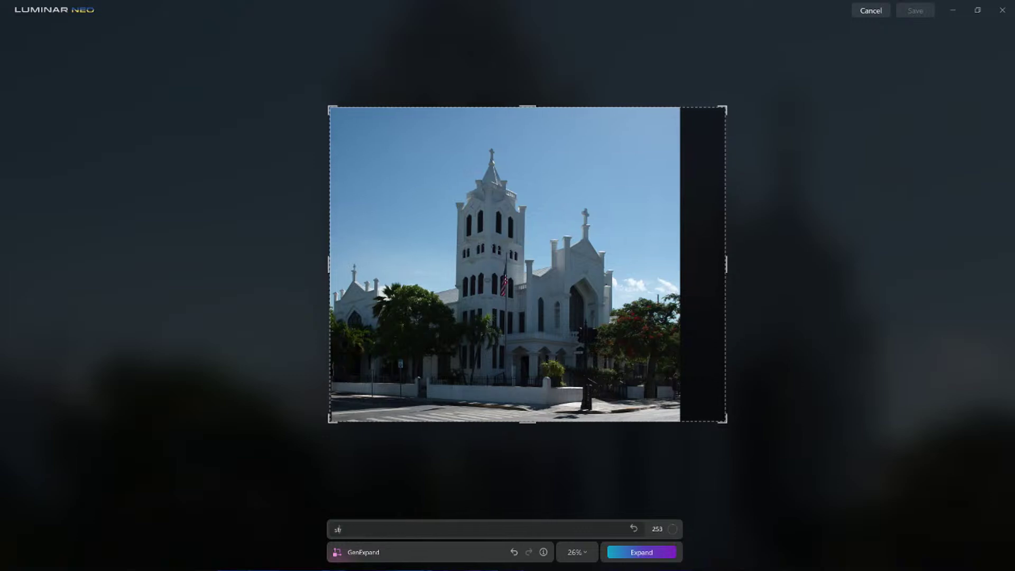
type("reet road")
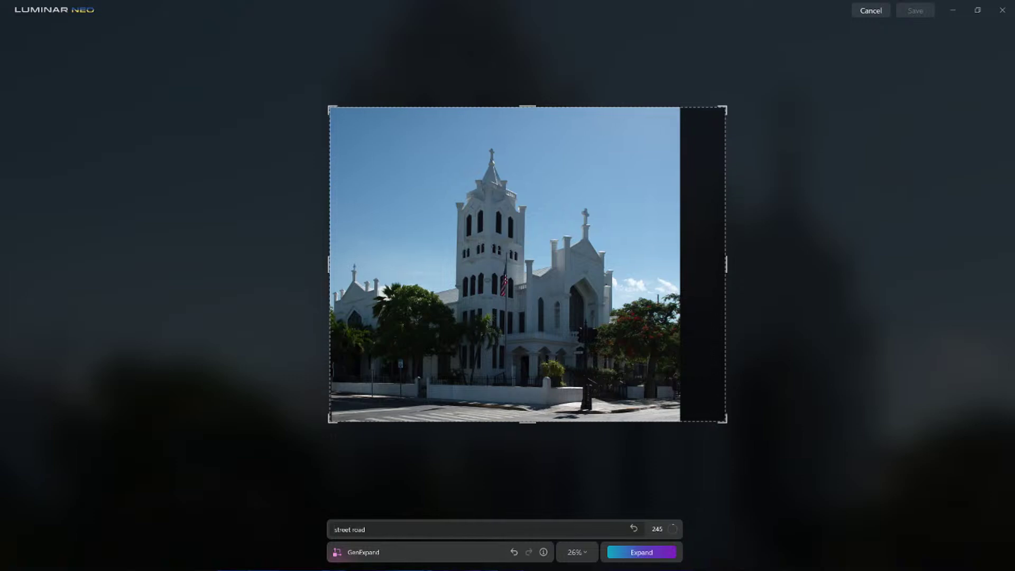
left_click(334, 529)
type("tree lined")
key("Return")
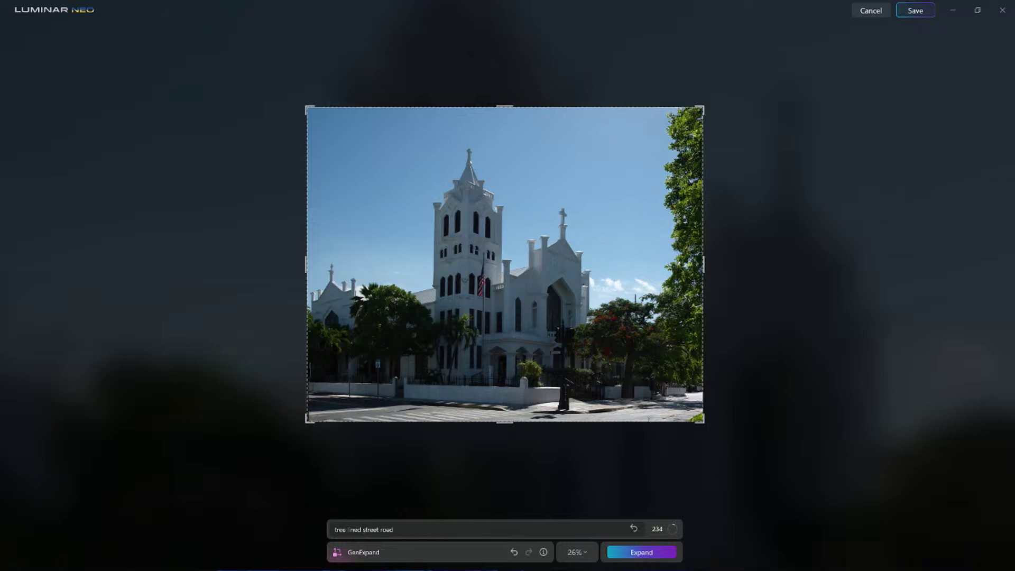
Step: Extend the frame beyond the church photo's left edge and try filling it without a prompt, undoing that fill
left_click_drag(306, 263, 273, 264)
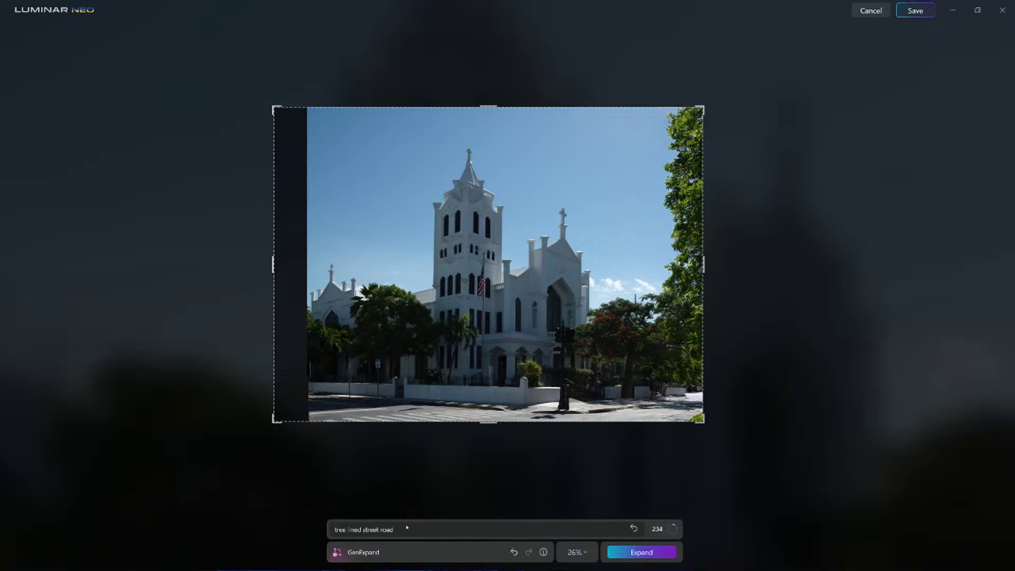
key("ctrl+a")
key("BackSpace")
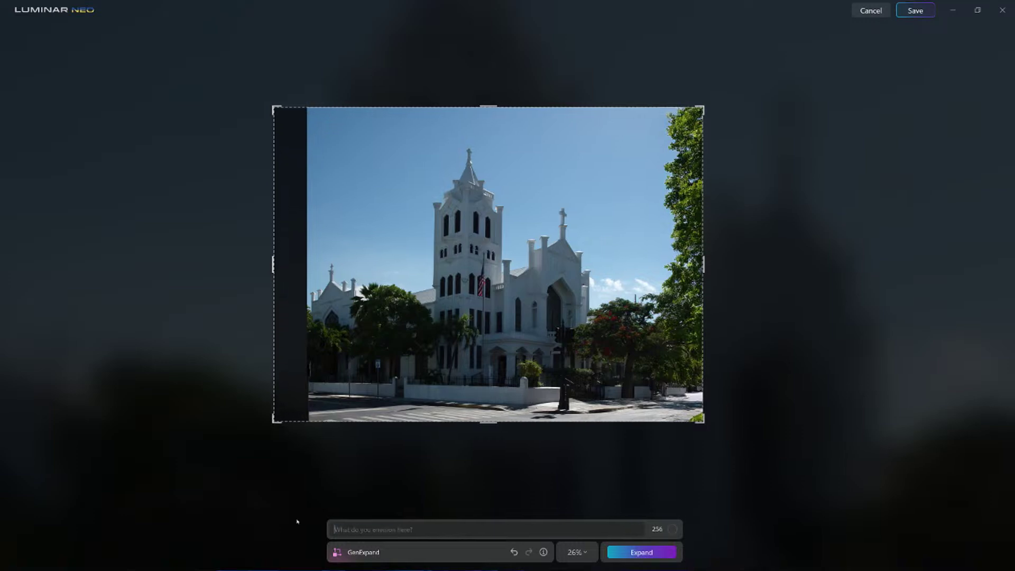
left_click(628, 551)
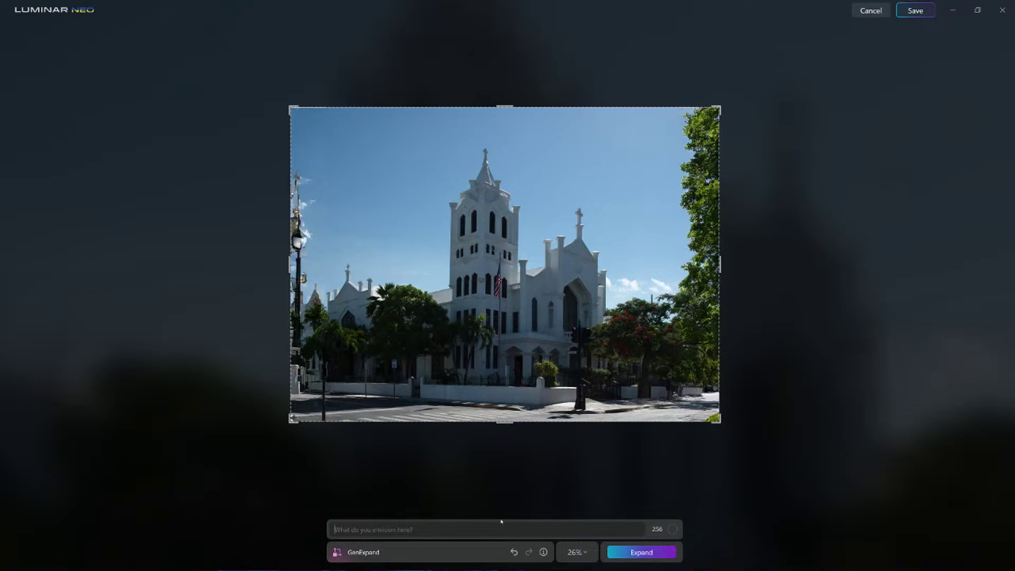
left_click(514, 552)
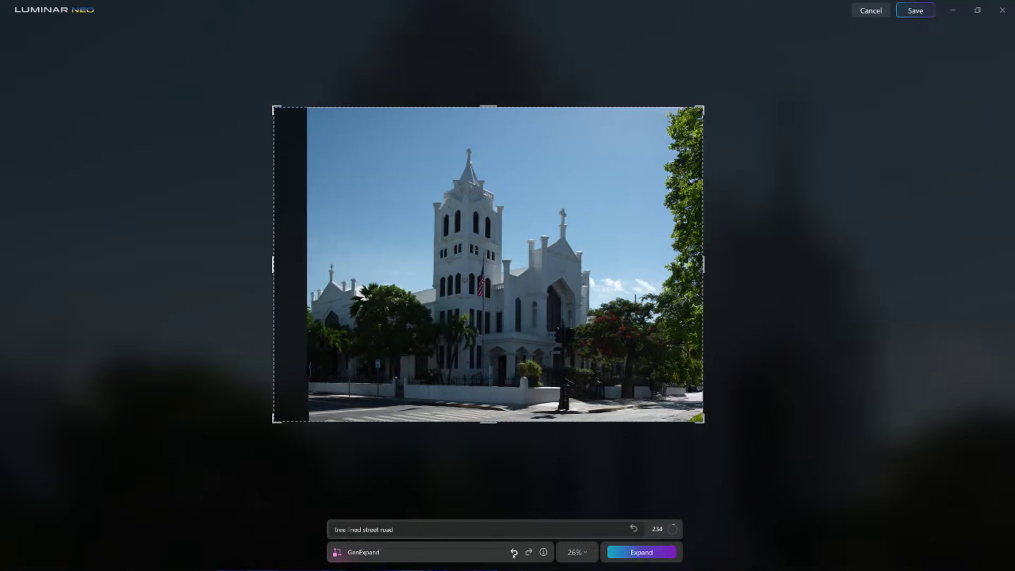
Step: Generatively expand the photo's left side with the prompt "extend the road with trees", and save the result
left_click_drag(402, 529, 286, 524)
type("extend the roa")
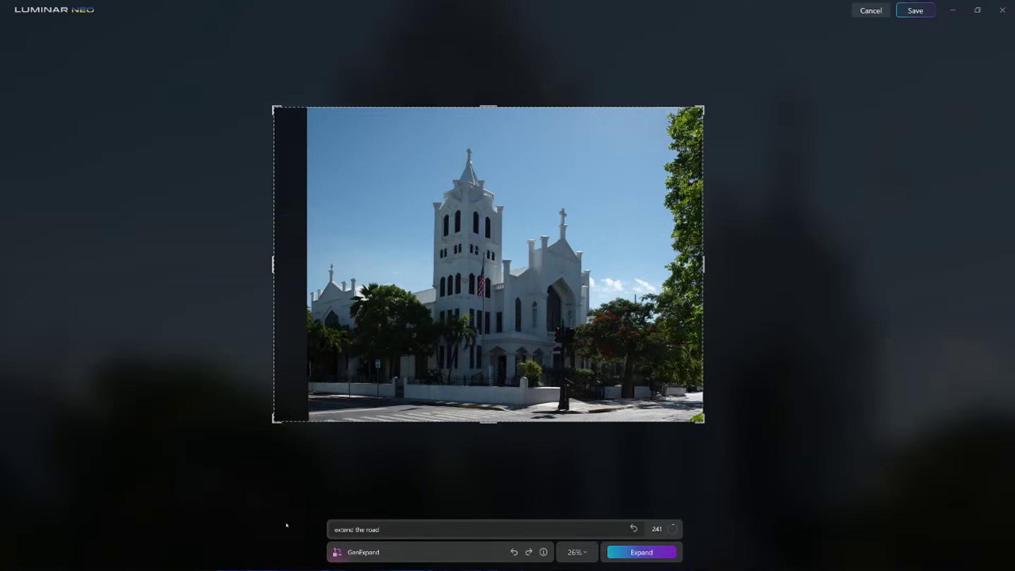
type("with trees")
key("Return")
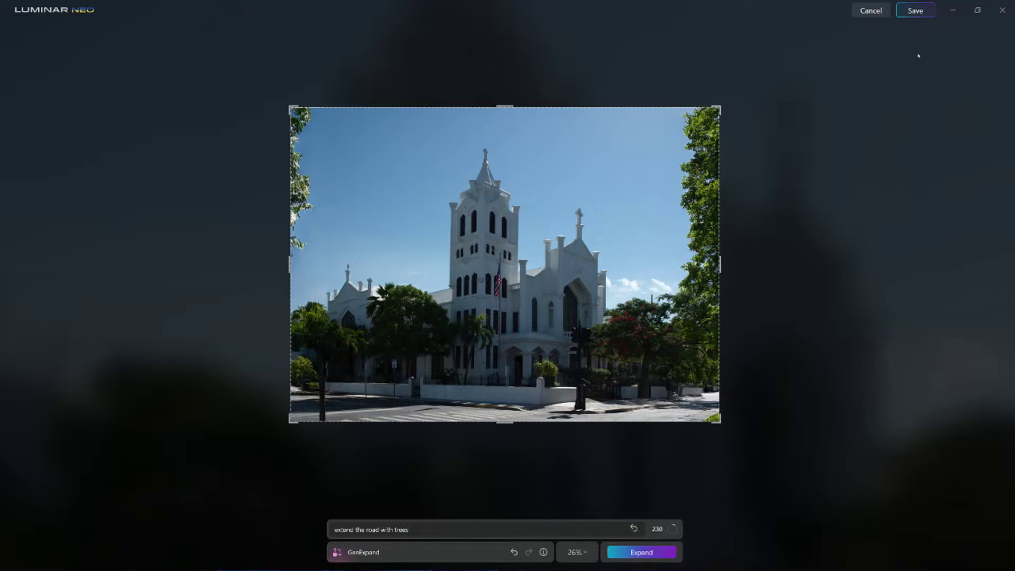
left_click(918, 11)
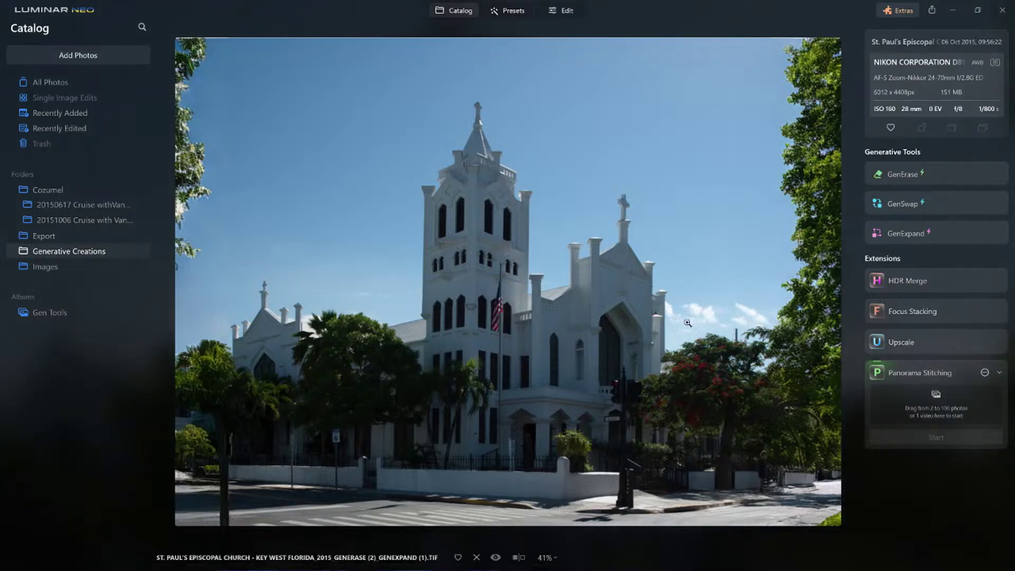
Step: Crop the expanded church photo to a landscape-oriented 4:5 ratio, shifting the image slightly left within the frame
key("e")
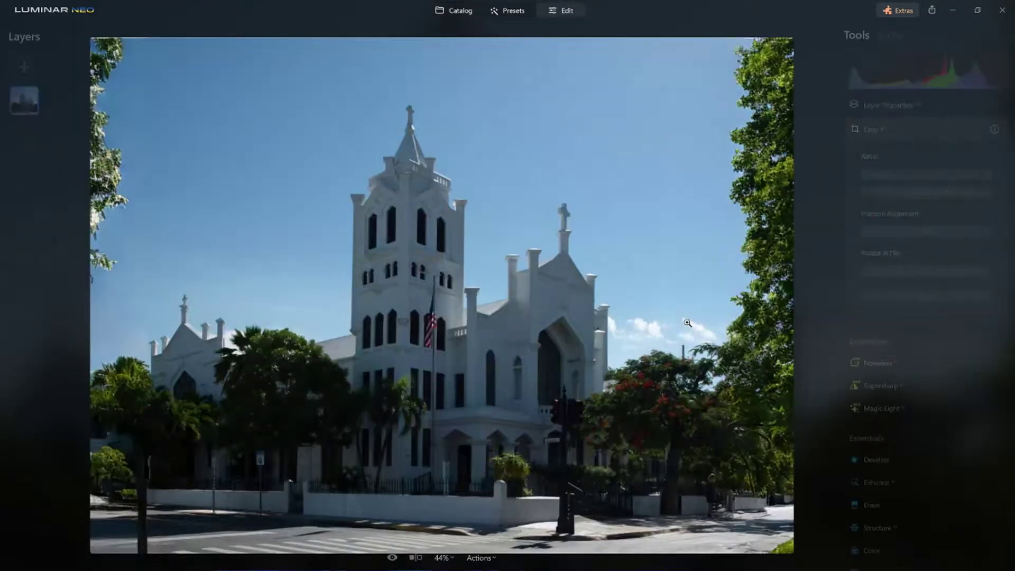
left_click(888, 135)
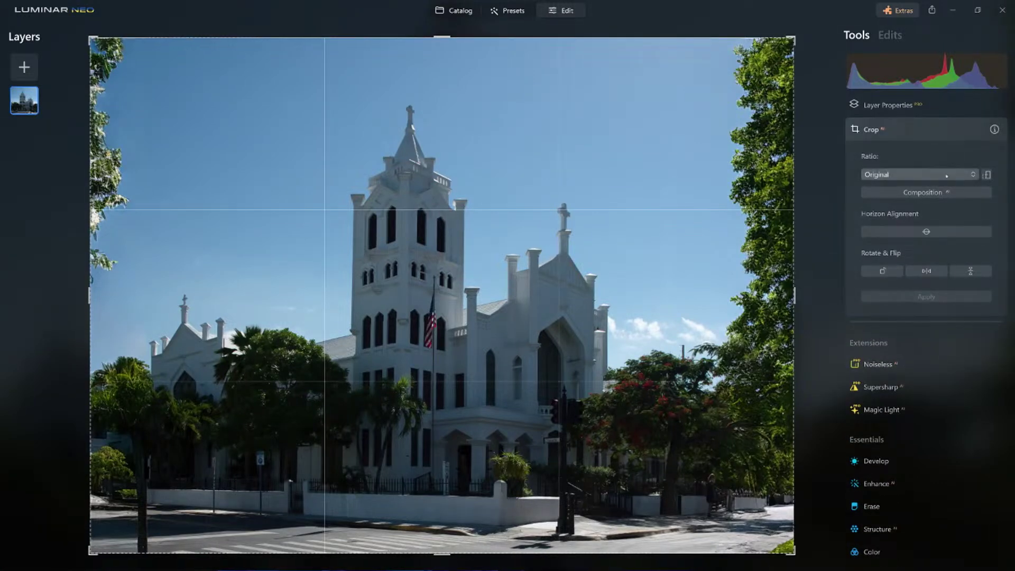
left_click(946, 175)
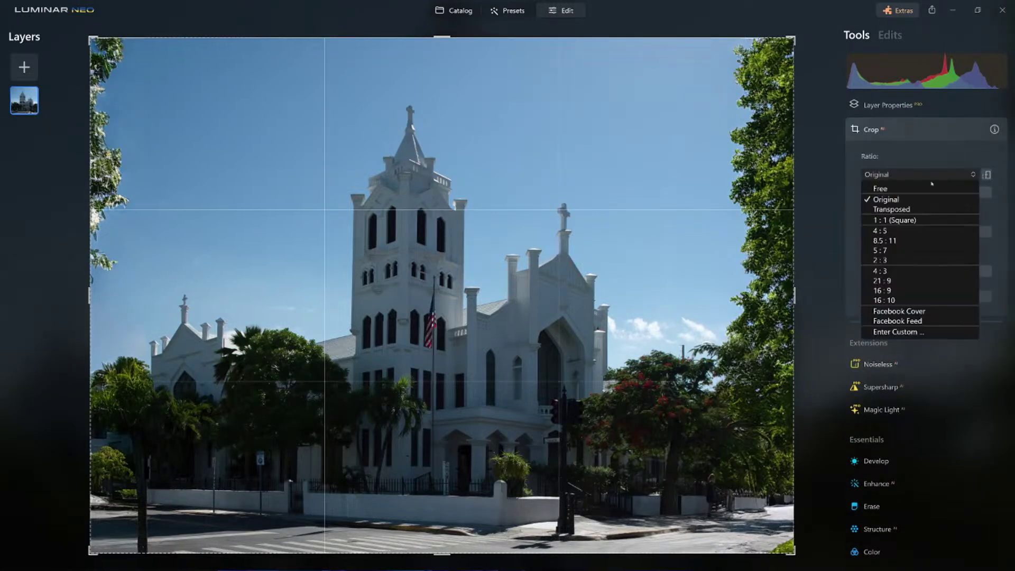
left_click(900, 230)
left_click(986, 175)
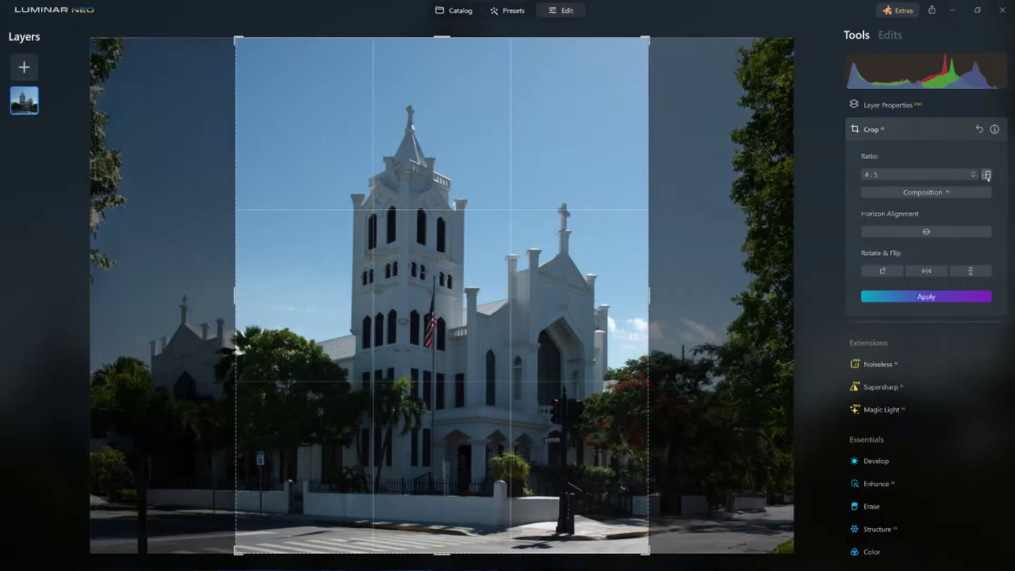
left_click(986, 175)
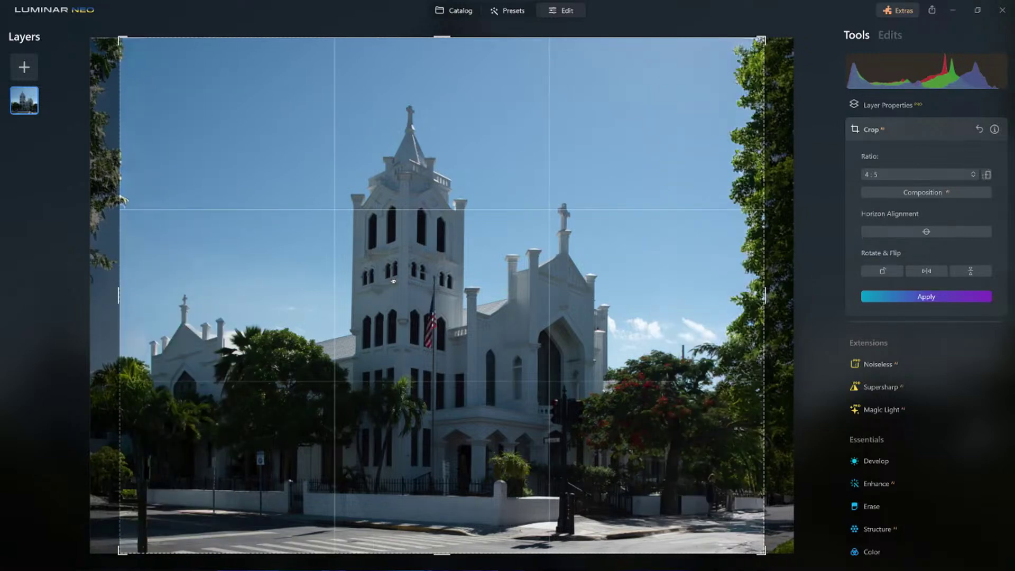
left_click_drag(393, 282, 387, 281)
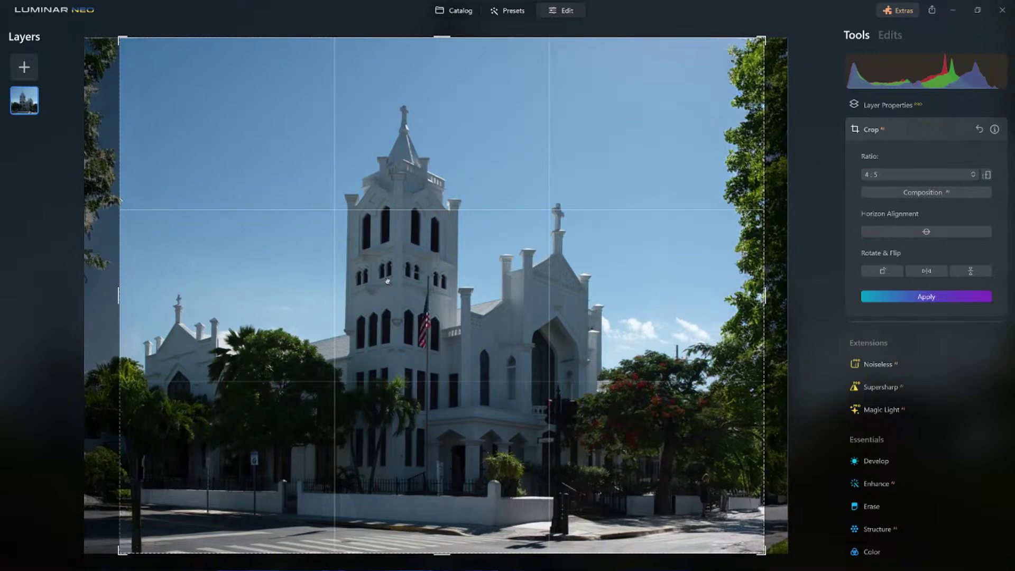
key("Return")
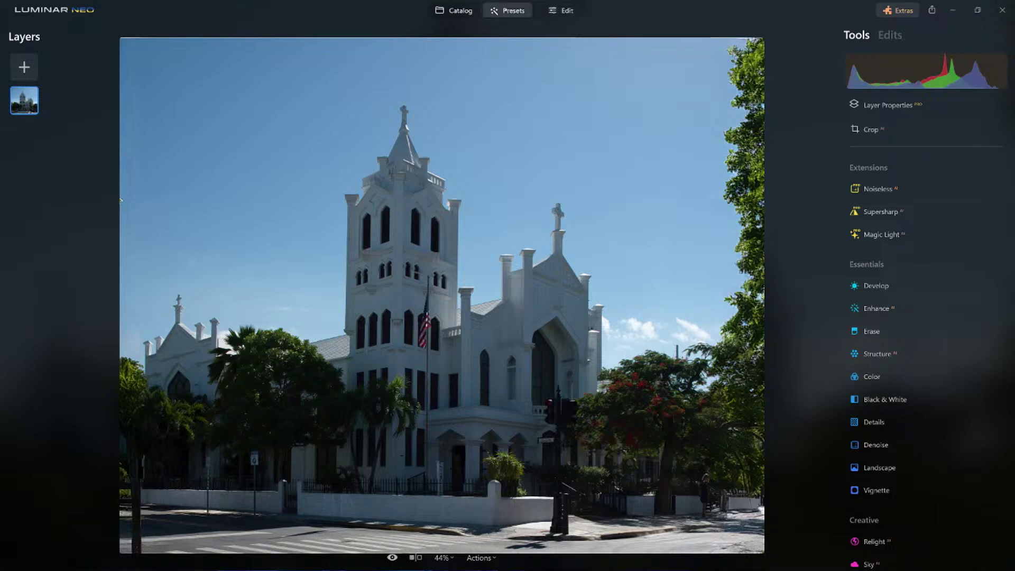
Step: Apply the favorite preset St Pauls v2 to the cropped church photo and review the edits it adds
left_click(507, 11)
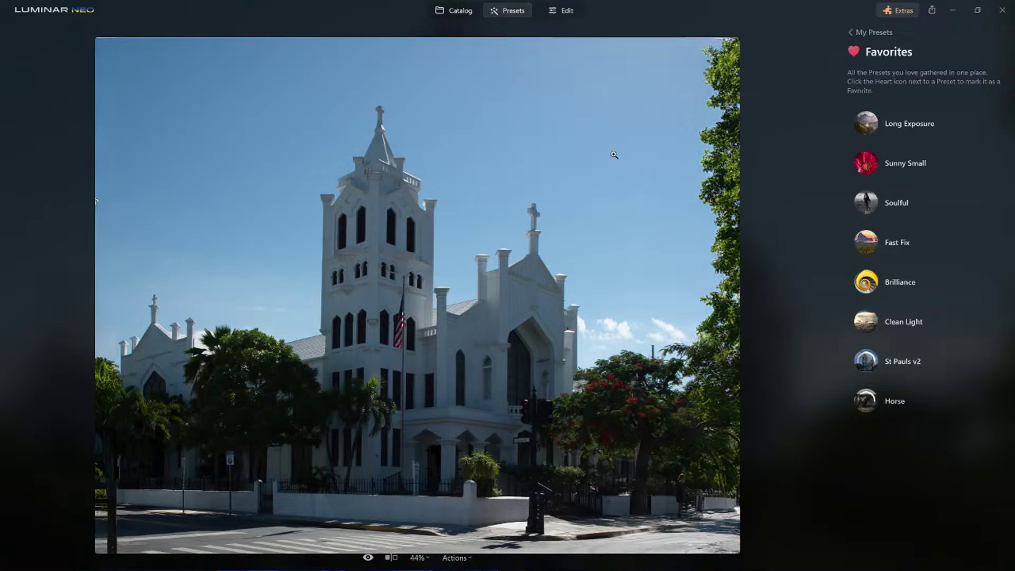
mouse_move(887, 361)
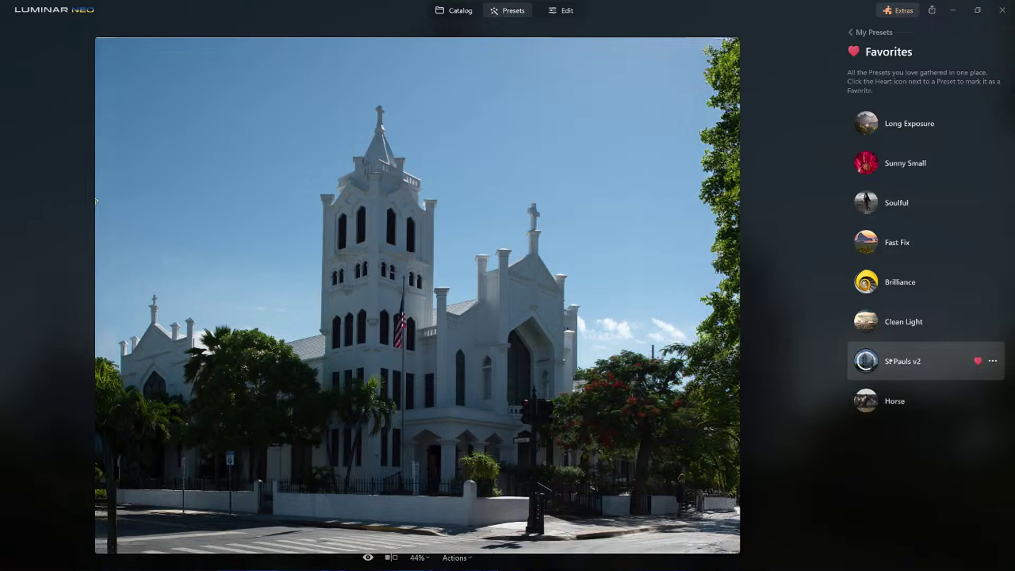
left_click(887, 361)
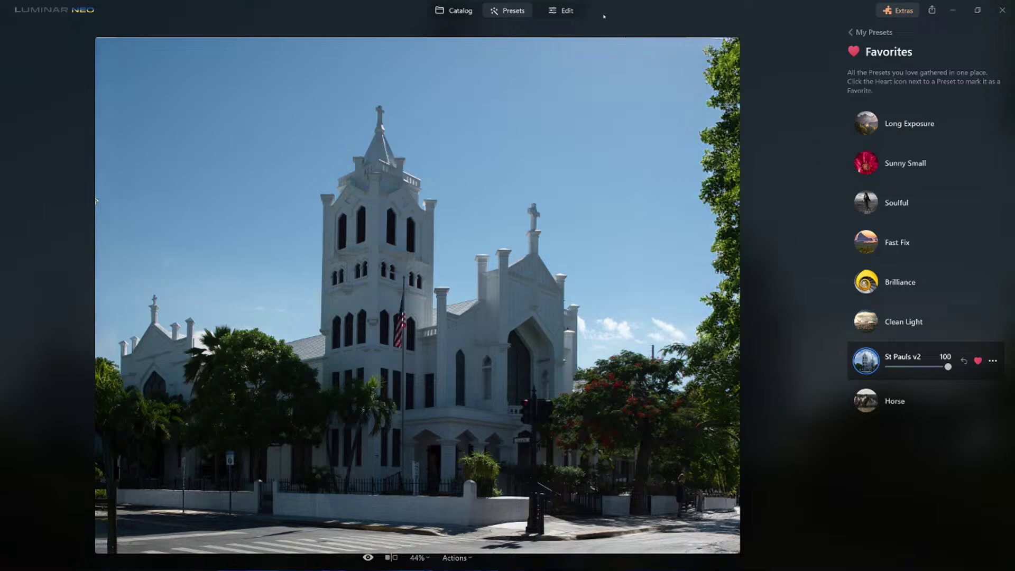
left_click(570, 11)
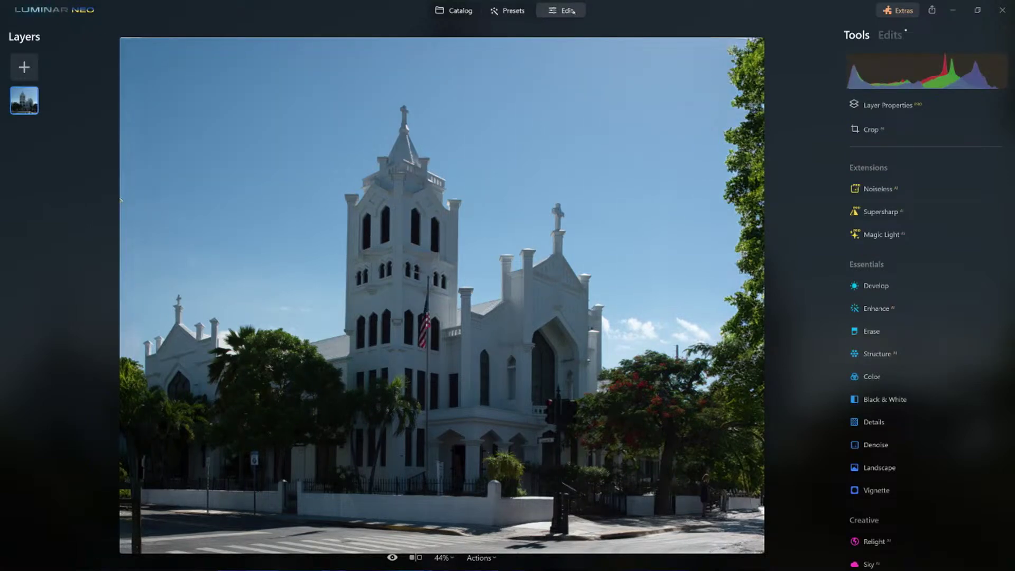
left_click(504, 11)
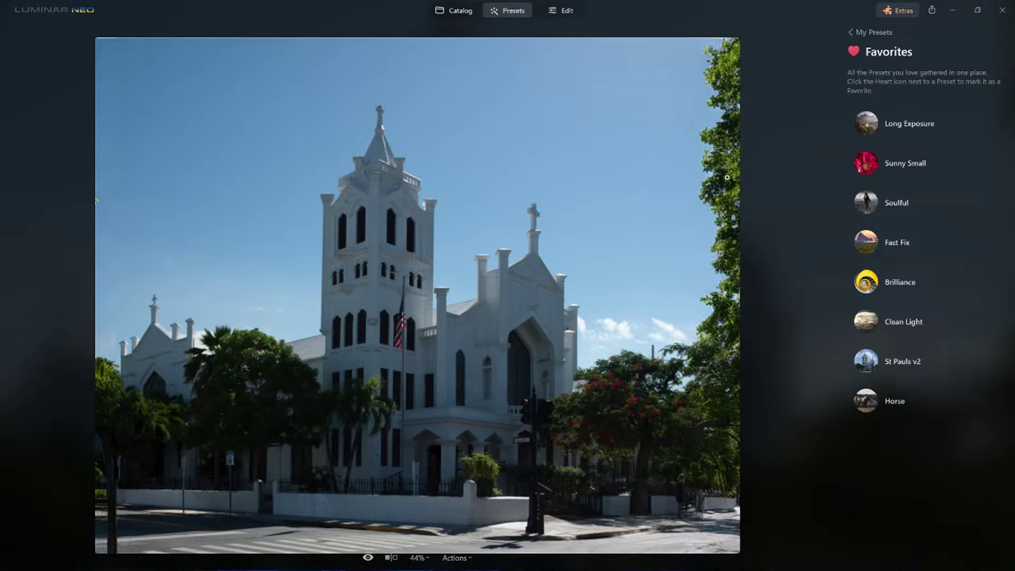
left_click(849, 369)
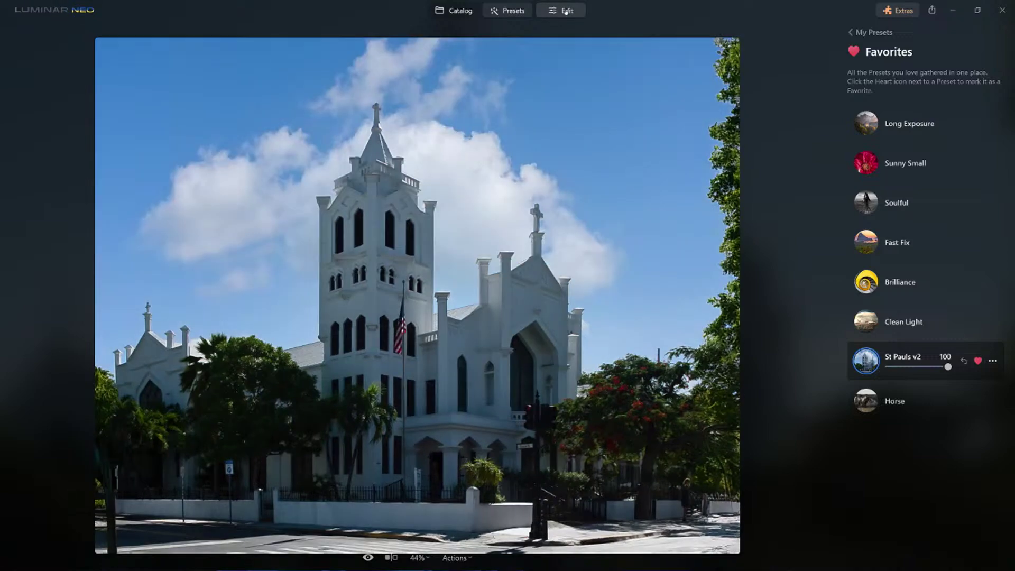
left_click(566, 10)
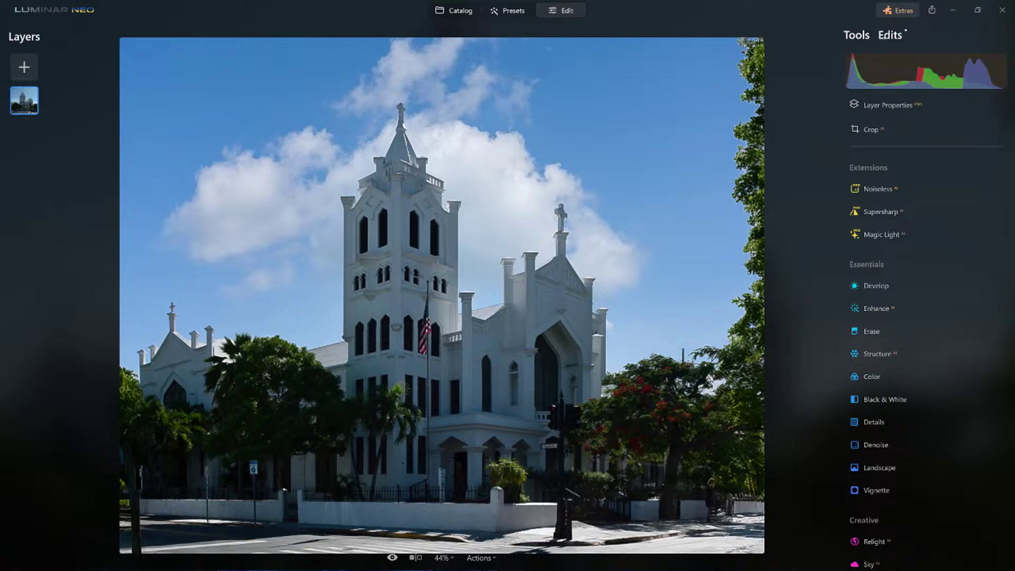
left_click(890, 35)
left_click(905, 103)
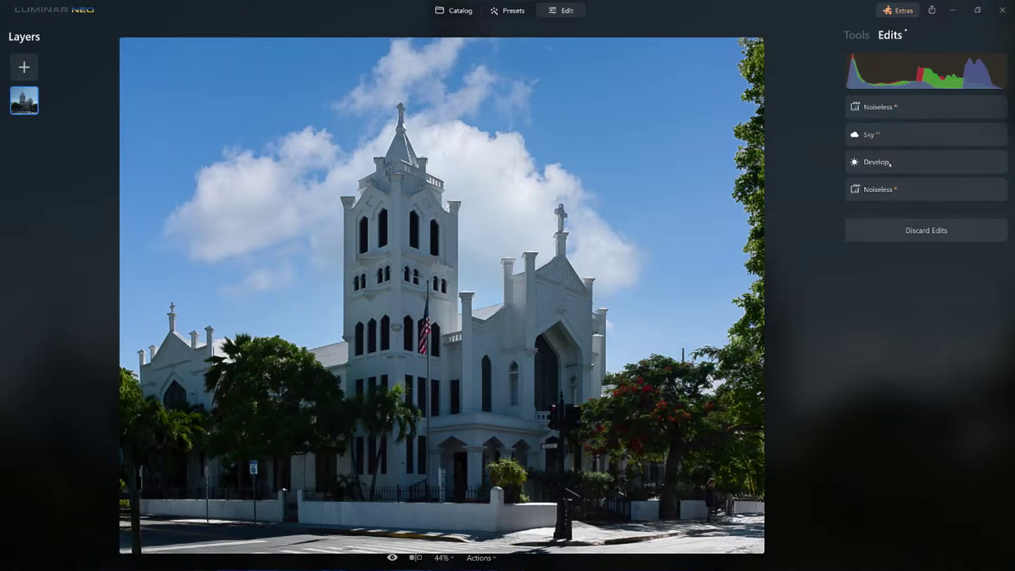
Step: In a new Develop adjustment, set Shadows to 100 and Smart Contrast to 18, and nudge Exposure up slightly
left_click(853, 35)
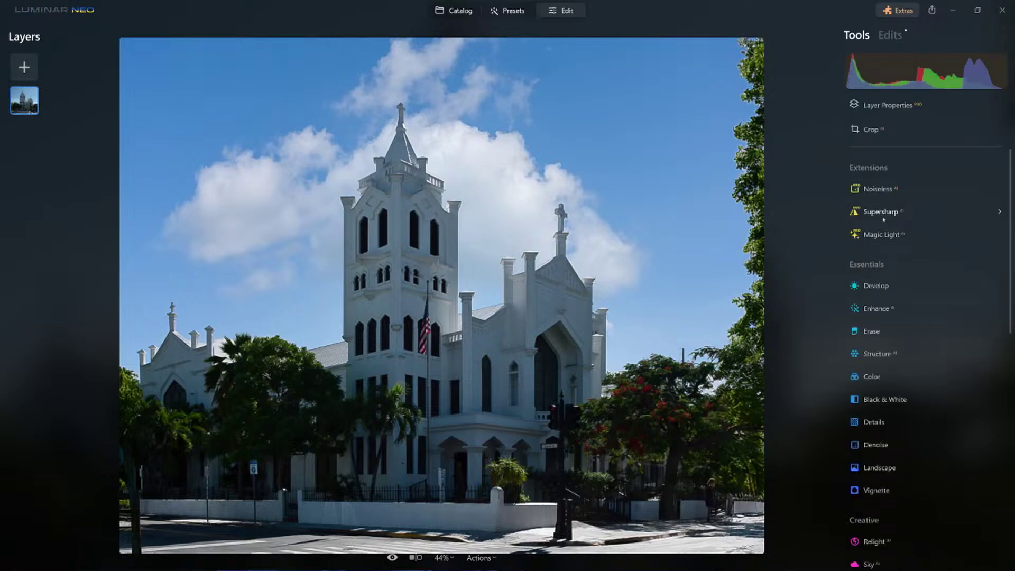
left_click(872, 287)
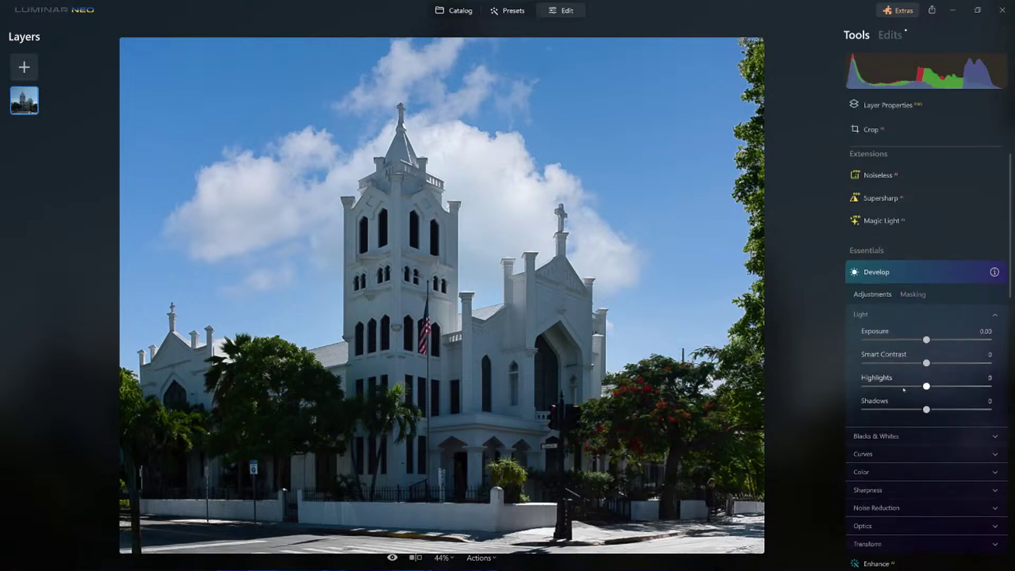
left_click_drag(926, 407, 987, 407)
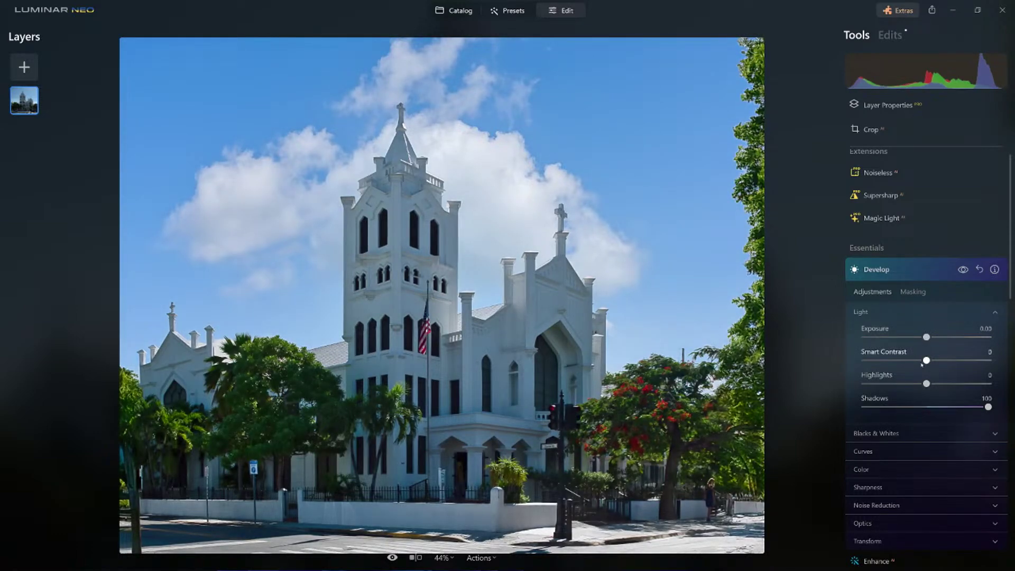
left_click_drag(925, 360, 938, 360)
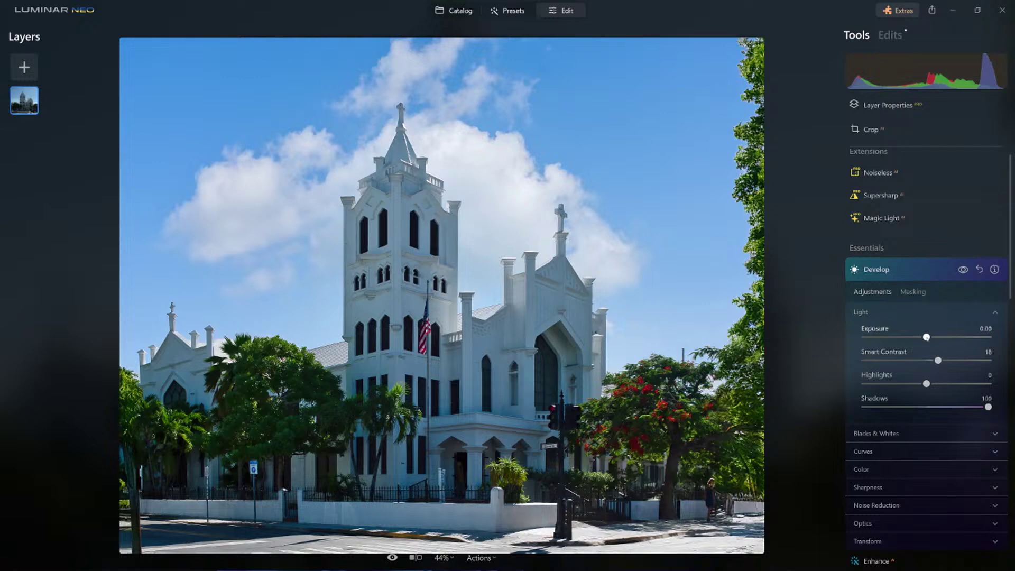
left_click_drag(926, 337, 928, 338)
Step: Mask the Develop adjustment with a large radial gradient centered on the church tower
left_click(905, 289)
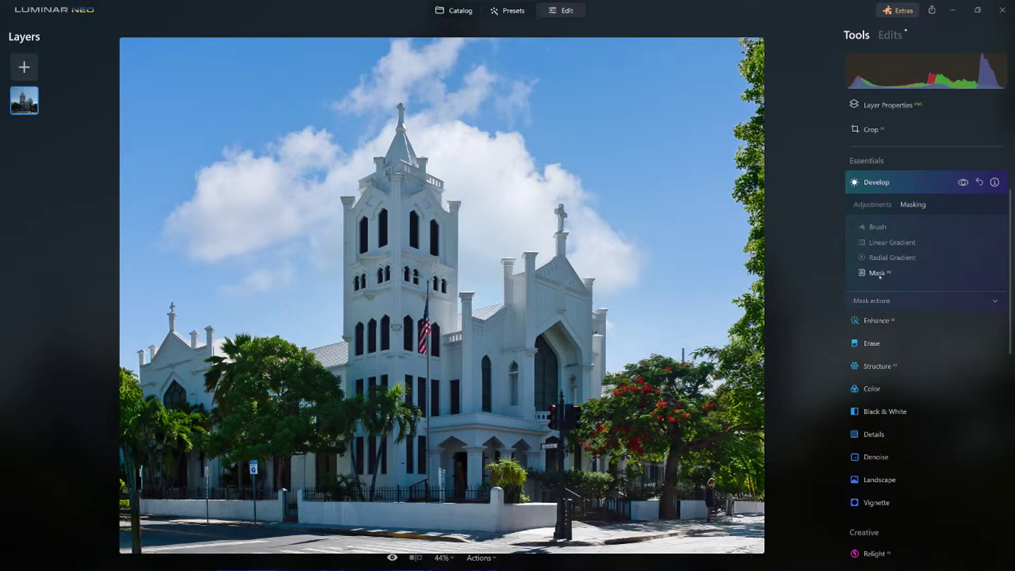
left_click(892, 257)
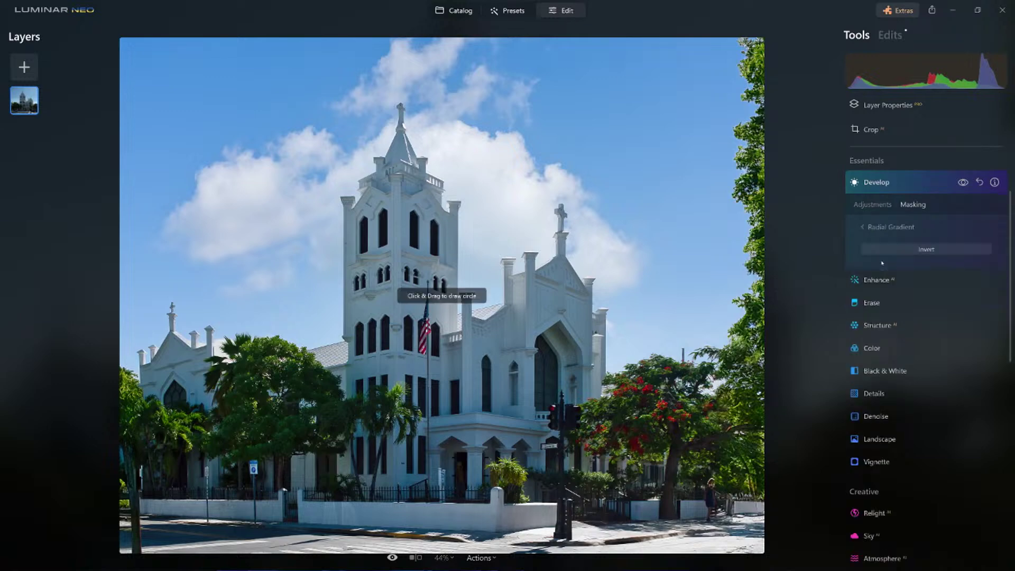
left_click_drag(388, 254, 500, 284)
left_click_drag(387, 248, 408, 255)
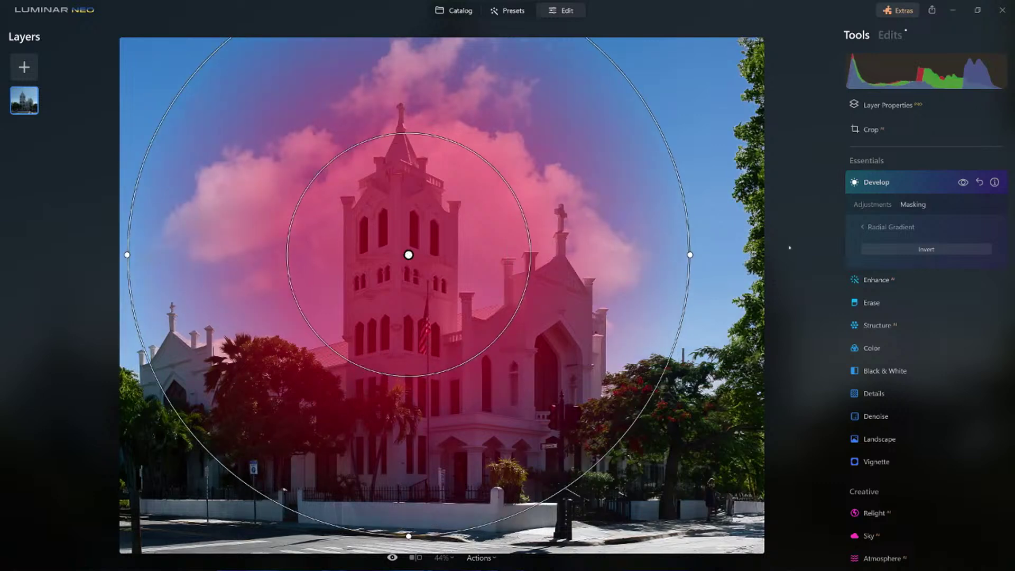
Step: Return from the radial gradient mask to the Develop adjustments and collapse the Develop tool
left_click(853, 204)
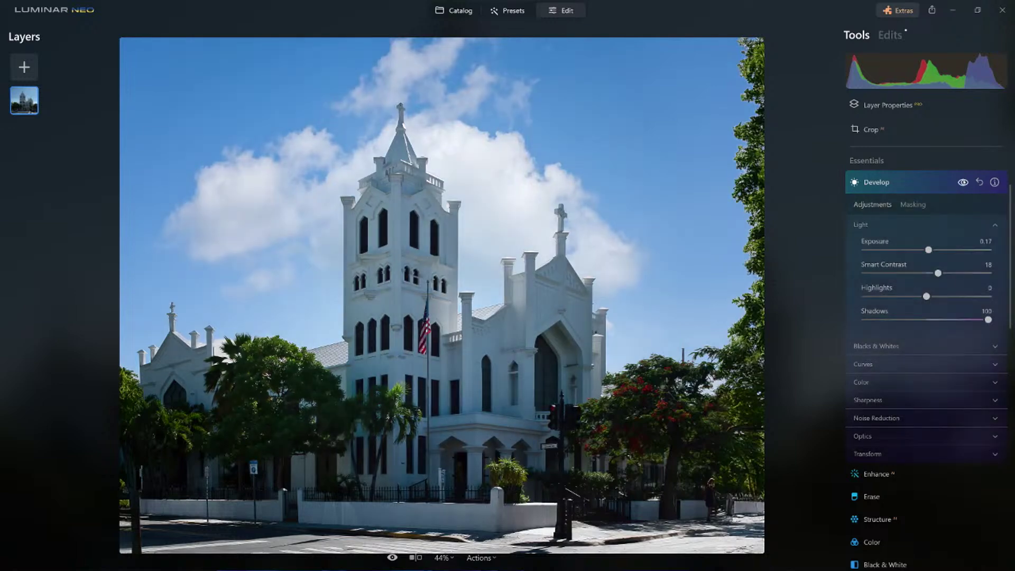
left_click(899, 182)
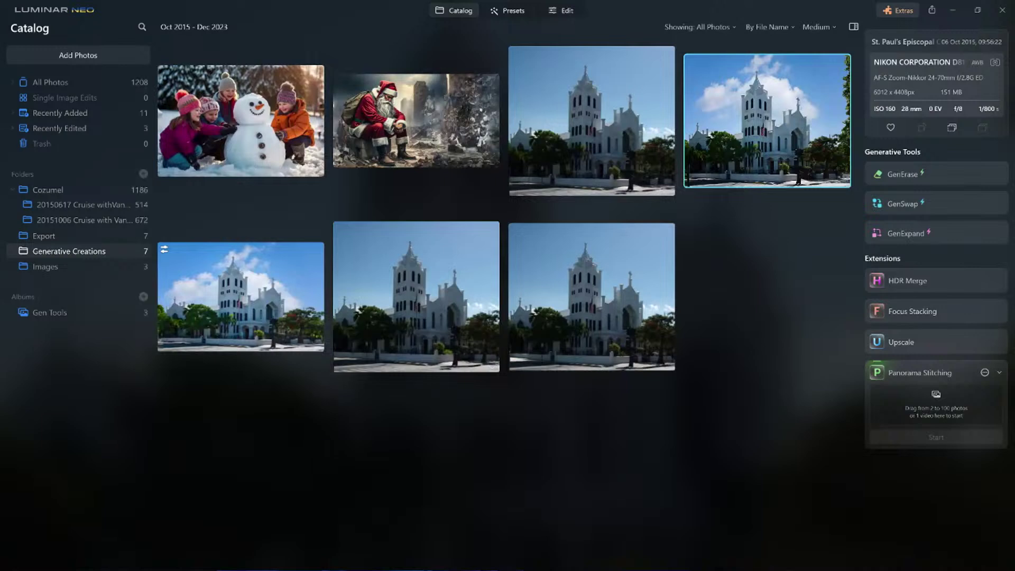
Step: In the Gen Tools album, revert the first church photo, the edited RAW file, to its original state
left_click(50, 312)
right_click(288, 115)
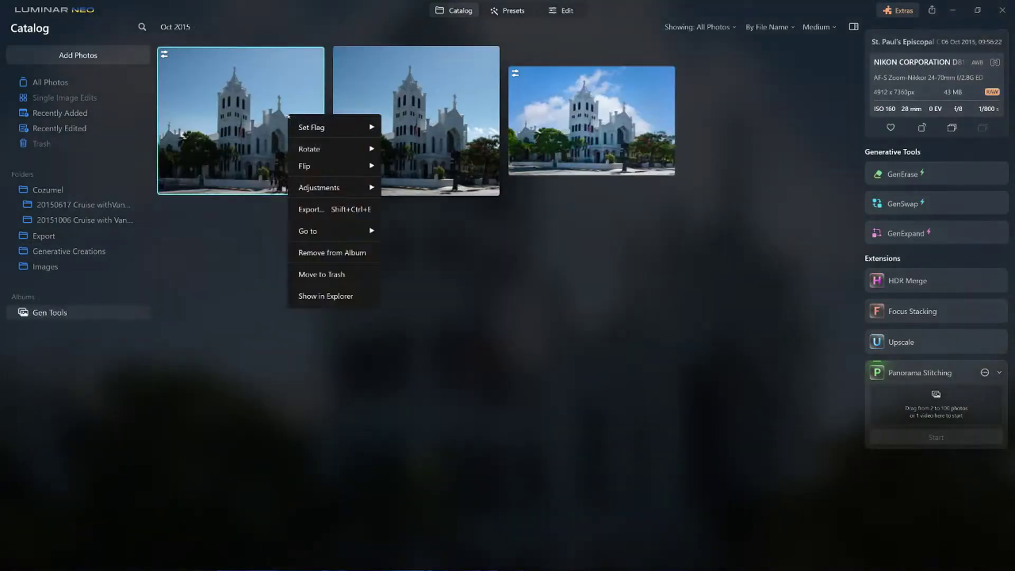
mouse_move(336, 193)
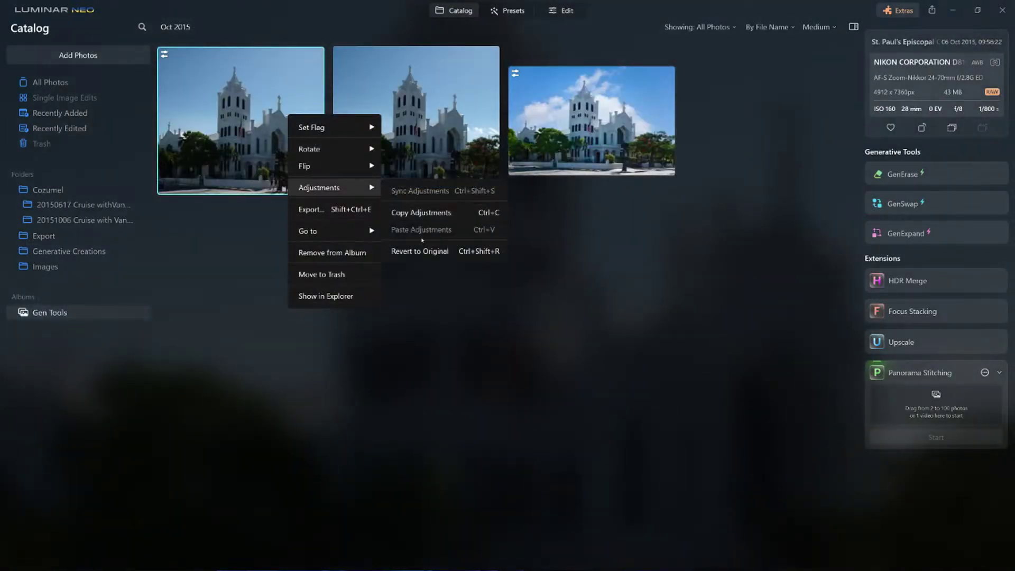
left_click(424, 251)
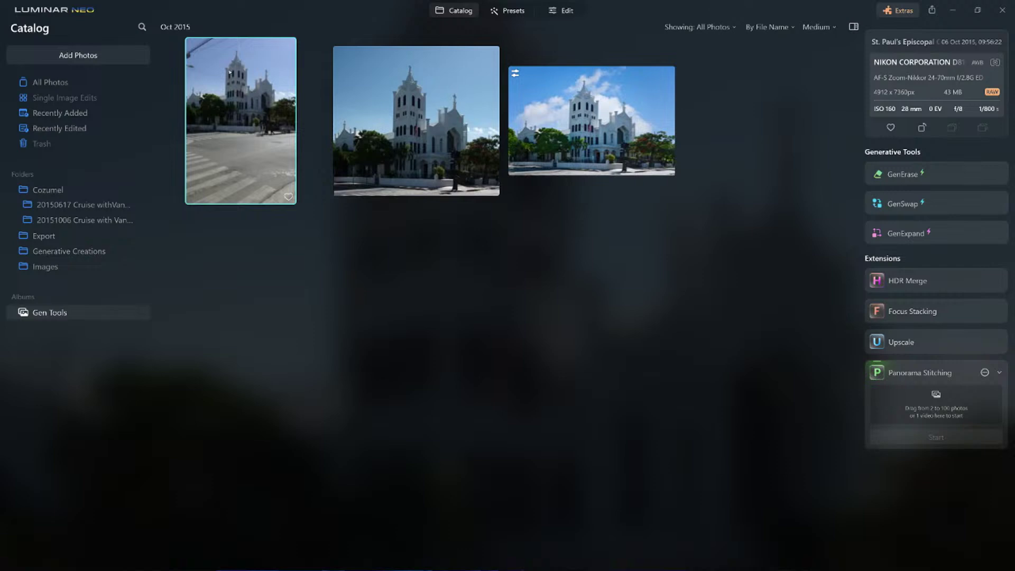
Step: Compare the reverted church photo, its GenErase version and its GenExpand version by viewing each one enlarged in turn
double_click(230, 73)
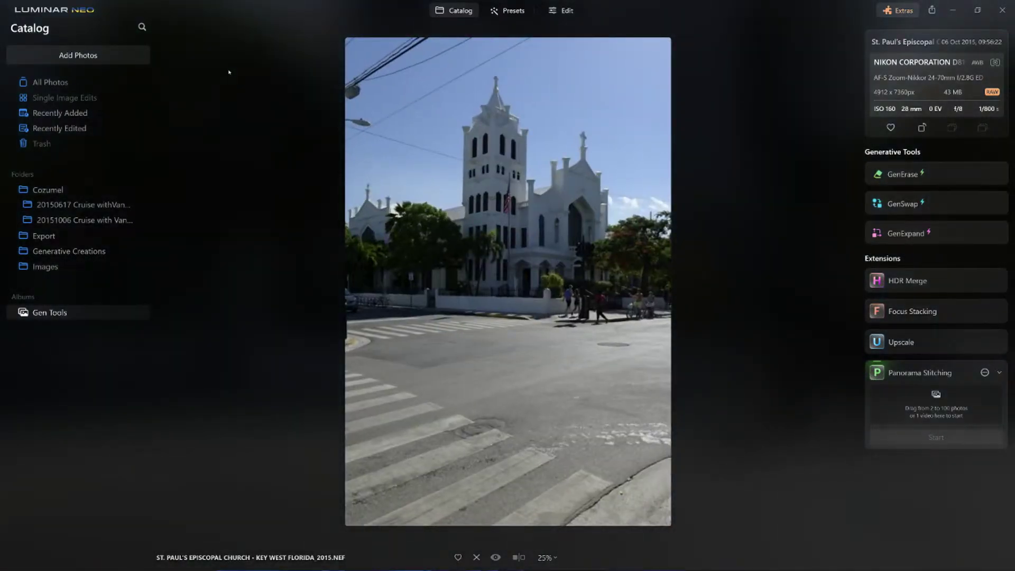
double_click(228, 72)
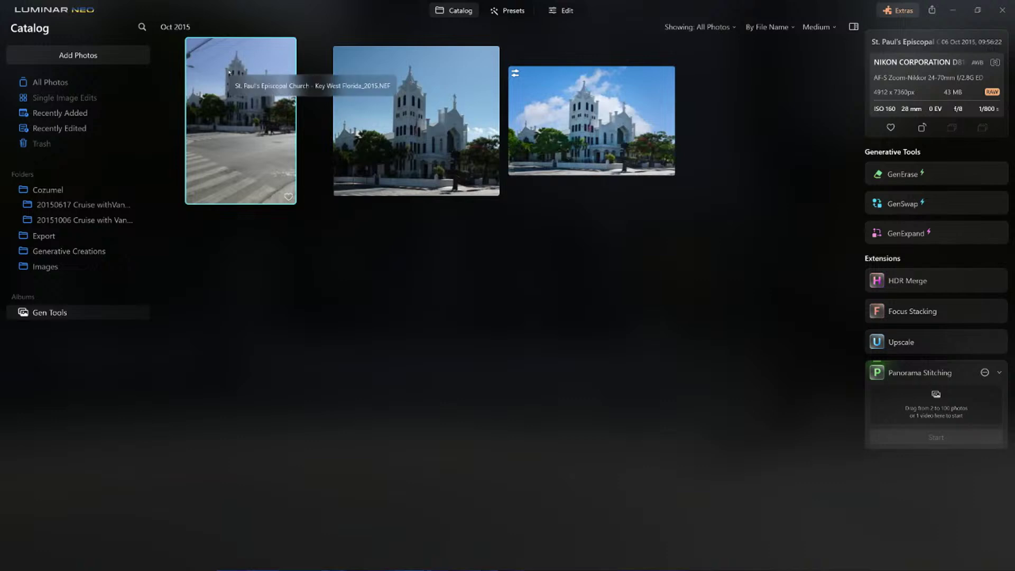
double_click(432, 128)
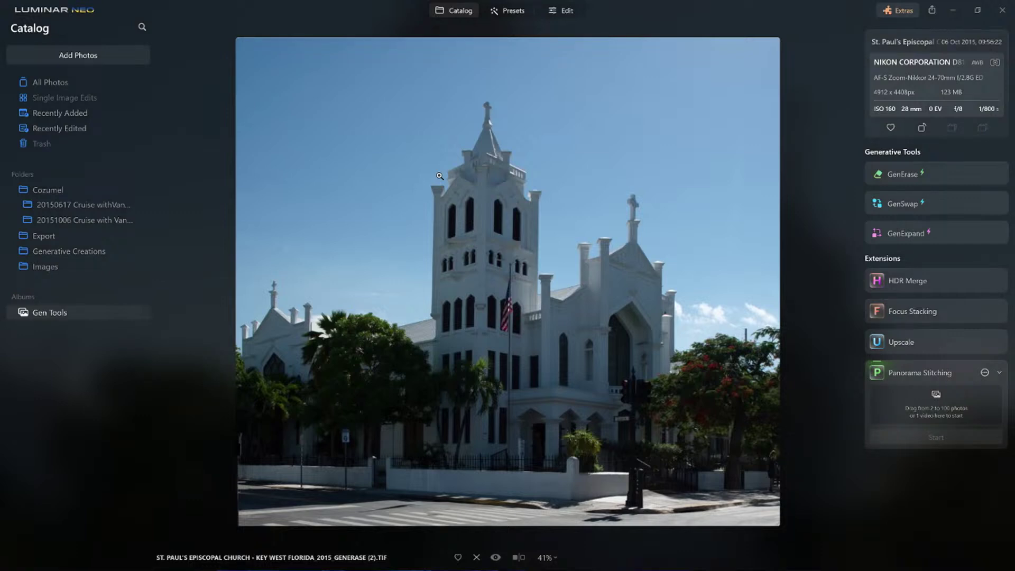
double_click(439, 175)
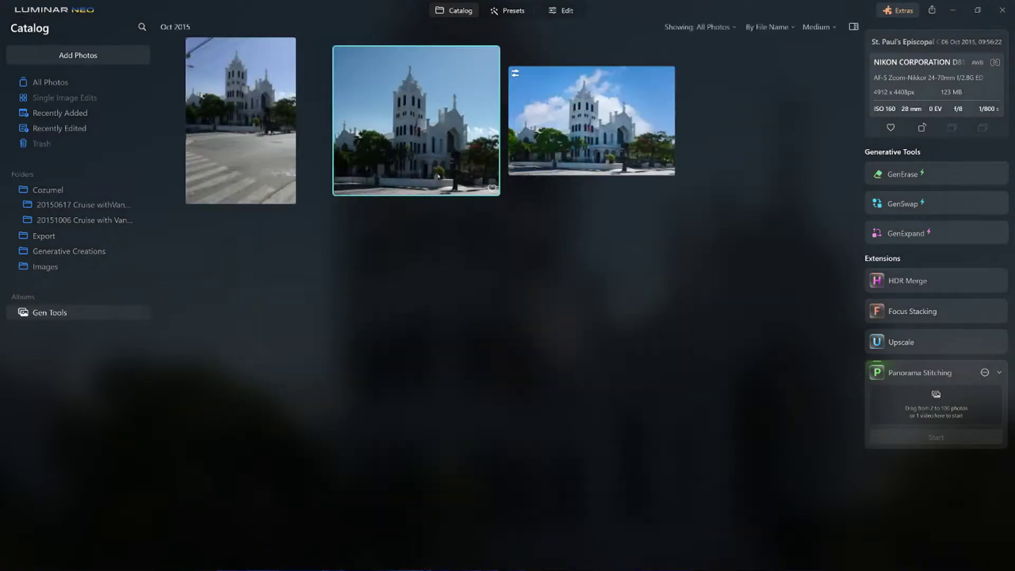
double_click(607, 128)
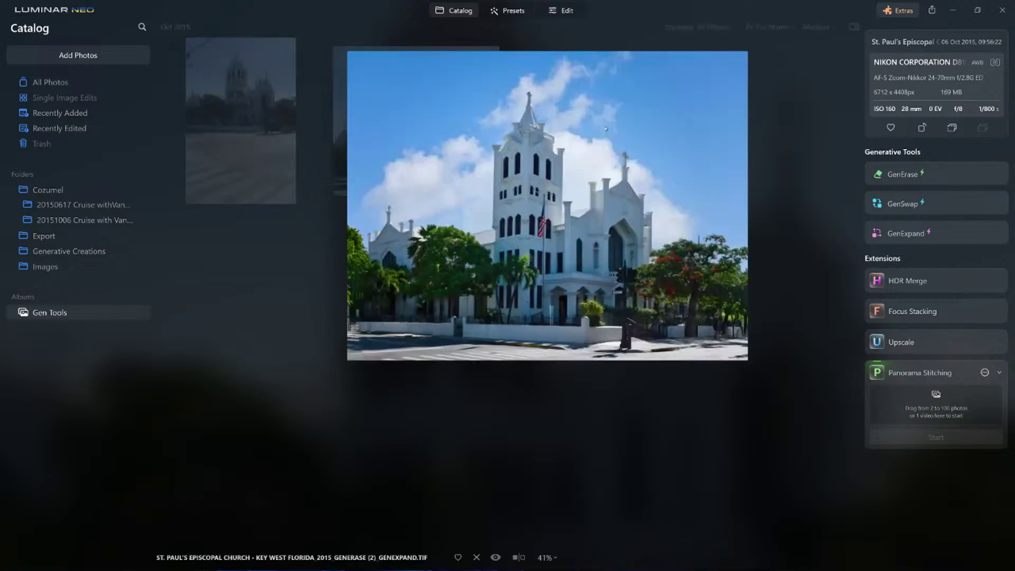